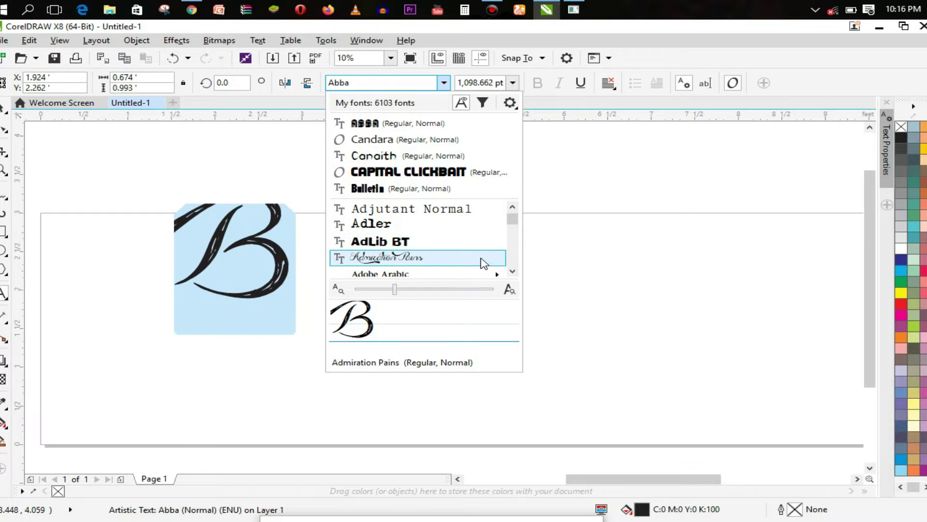
Change the font of the letter B to Admiration Pains.
{"action": "left_click", "coordinate": [512, 271]}
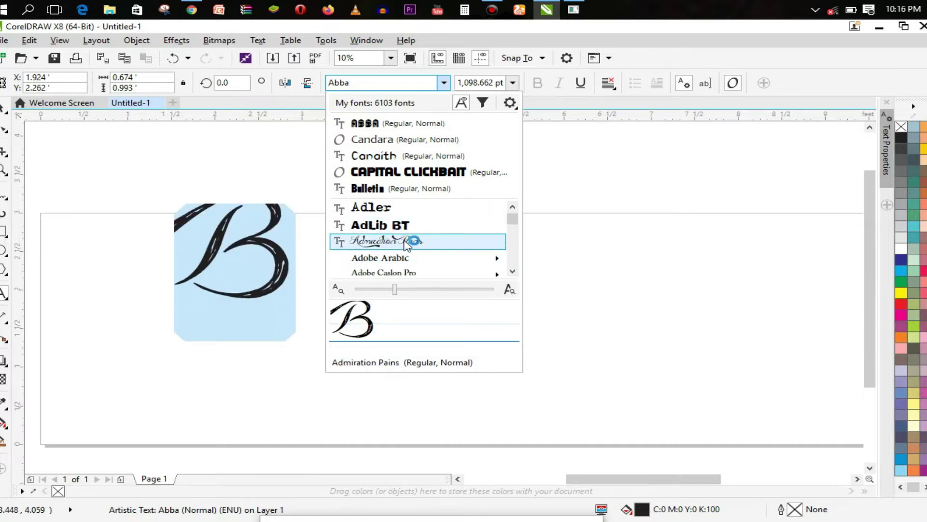
{"action": "left_click", "coordinate": [477, 242]}
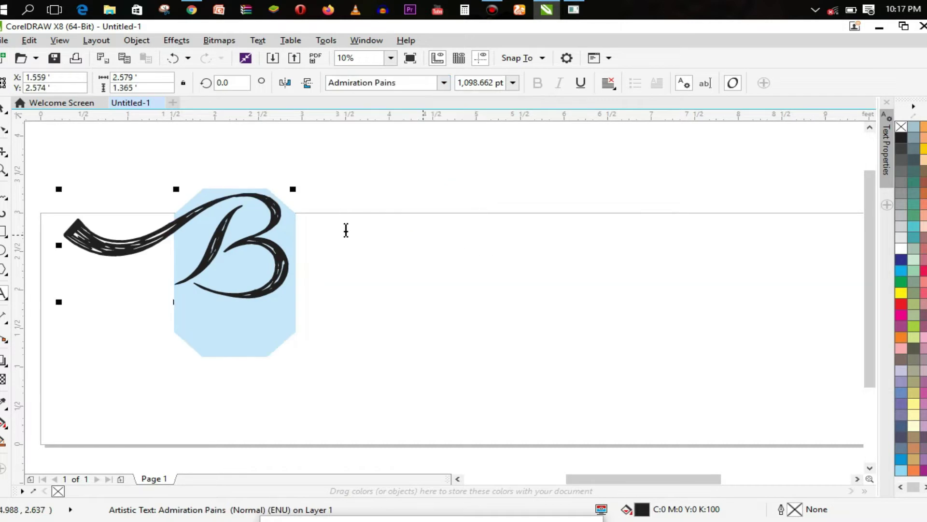
{"action": "left_click", "coordinate": [232, 240]}
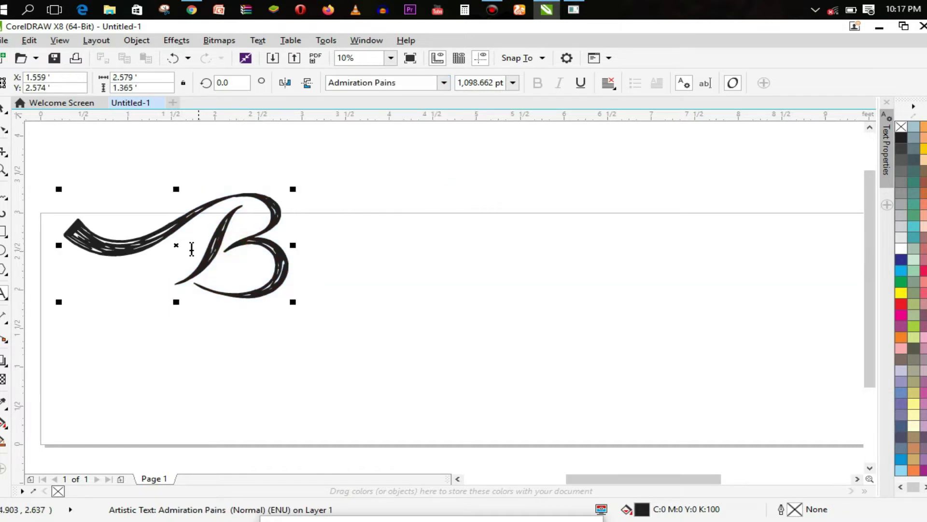
Move the B fully onto the page and scale it down to about 1,046 pt.
{"action": "left_click_drag", "start_coordinate": [179, 242], "coordinate": [257, 278]}
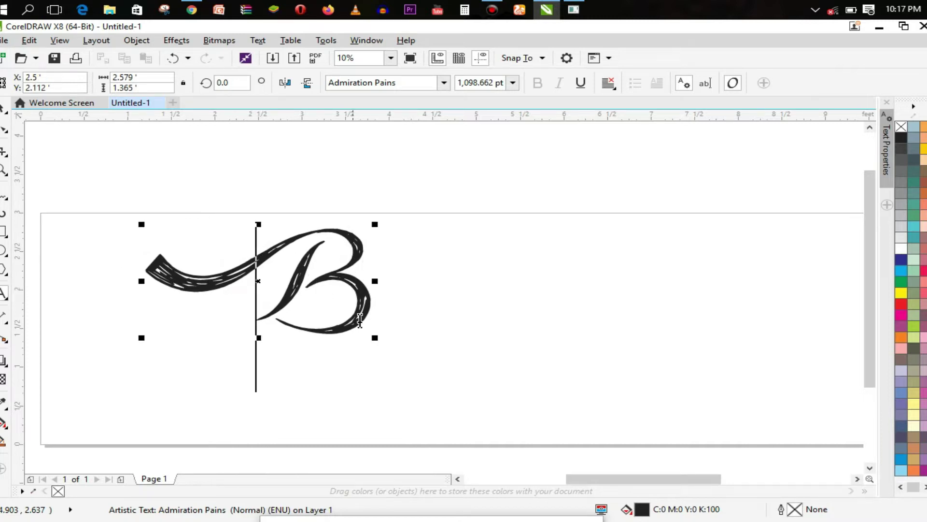
{"action": "left_click_drag", "start_coordinate": [377, 337], "coordinate": [369, 327]}
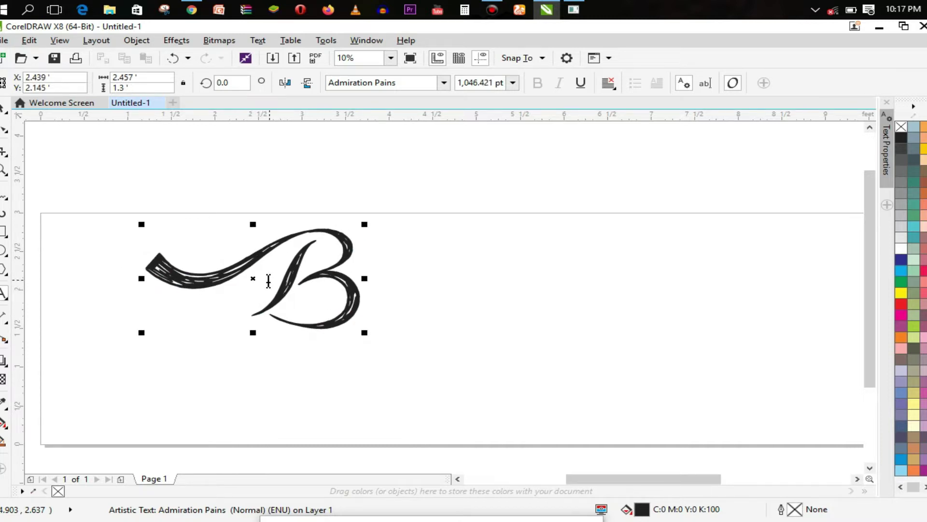
Convert the artistic text B to curves.
{"action": "double_click", "coordinate": [254, 276]}
{"action": "right_click", "coordinate": [254, 278]}
{"action": "left_click", "coordinate": [303, 273]}
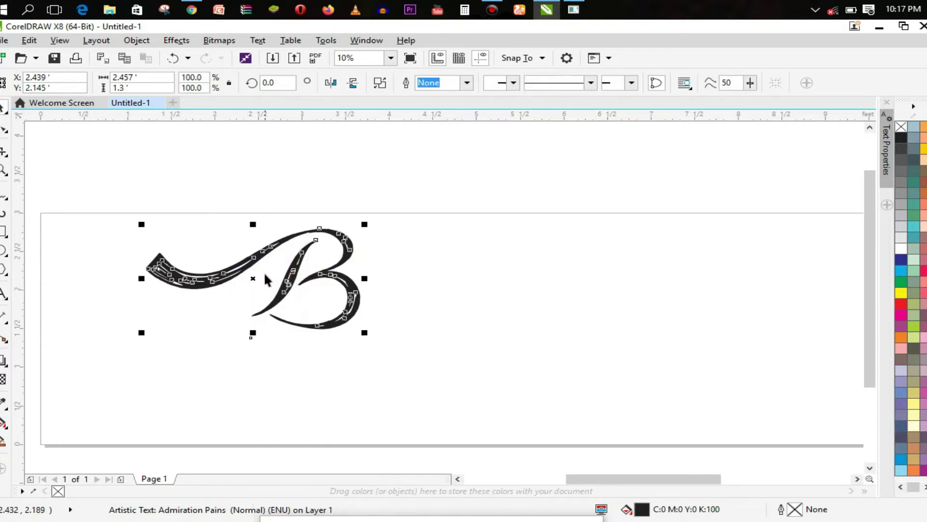
Reshape the upper corner at the start of the B's tail into a pointed hook by moving an outline node.
{"action": "double_click", "coordinate": [207, 271]}
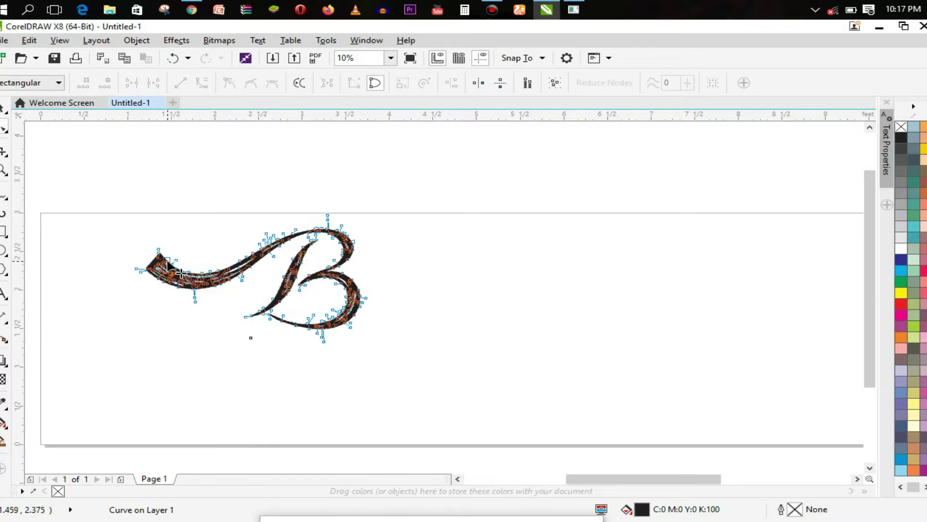
{"action": "key", "text": "z"}
{"action": "left_click_drag", "start_coordinate": [147, 242], "coordinate": [382, 338]}
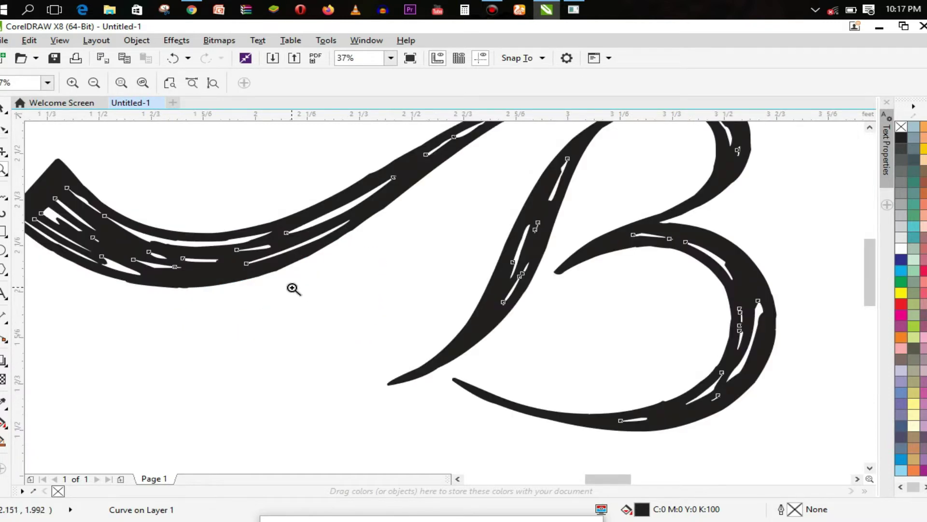
{"action": "left_click", "coordinate": [5, 130]}
{"action": "left_click", "coordinate": [75, 128]}
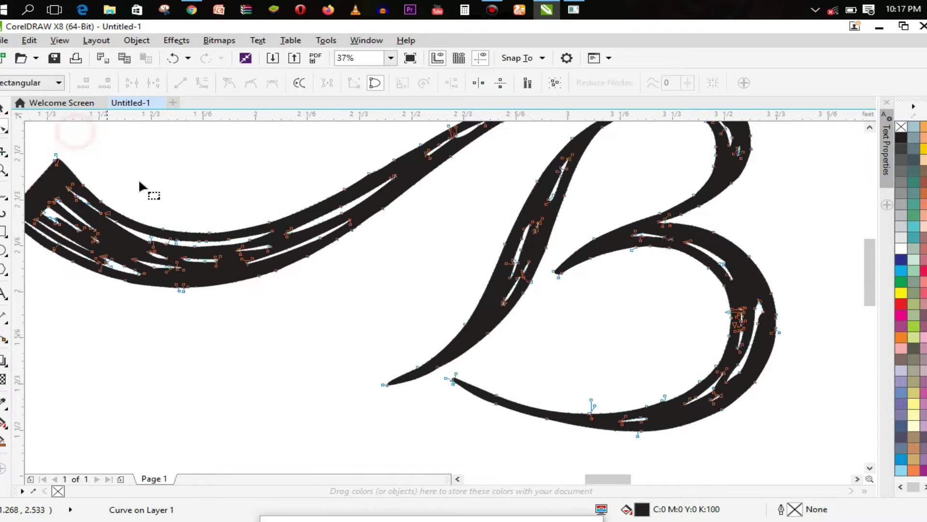
{"action": "left_click", "coordinate": [56, 158]}
{"action": "left_click_drag", "start_coordinate": [67, 162], "coordinate": [86, 185]}
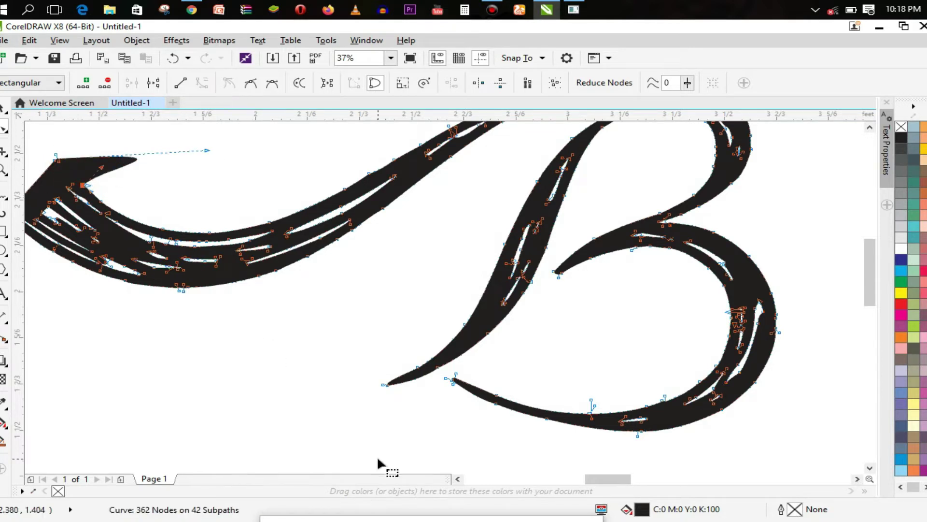
{"action": "left_click_drag", "start_coordinate": [619, 478], "coordinate": [598, 478]}
{"action": "key", "text": "space"}
{"action": "left_click", "coordinate": [6, 131]}
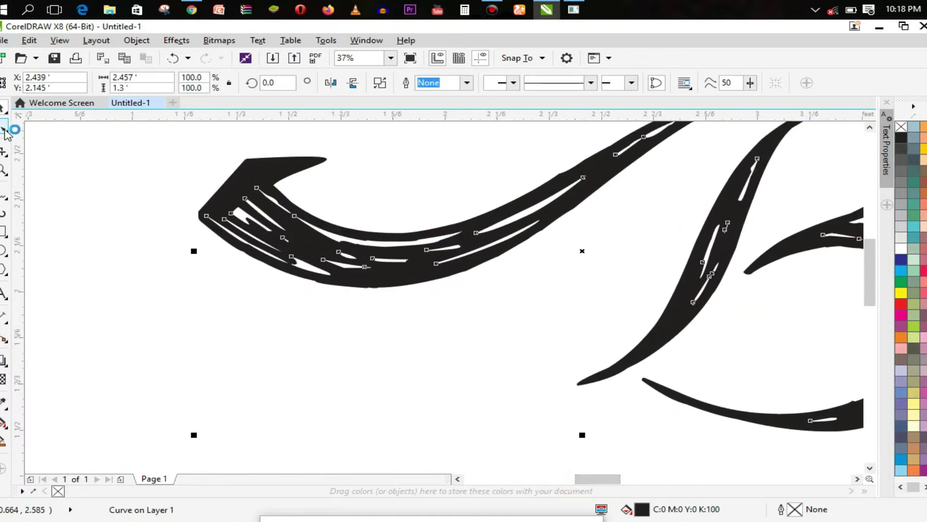
{"action": "left_click", "coordinate": [6, 130]}
{"action": "key", "text": "z"}
{"action": "right_click", "coordinate": [304, 209]}
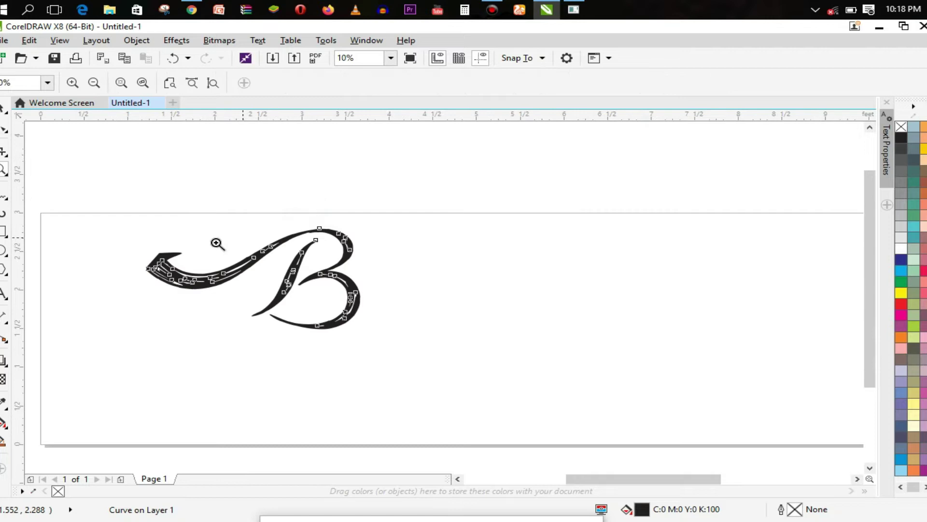
{"action": "left_click", "coordinate": [4, 107]}
{"action": "mouse_move", "coordinate": [140, 278]}
{"action": "left_mouse_down"}
{"action": "mouse_move", "coordinate": [186, 279]}
{"action": "mouse_move", "coordinate": [158, 278]}
{"action": "left_mouse_up"}
{"action": "key", "text": "ctrl+z"}
Reshape the outer end of the B's tail by moving its lower outline nodes inward.
{"action": "key", "text": "F10"}
{"action": "left_click_drag", "start_coordinate": [150, 273], "coordinate": [198, 289]}
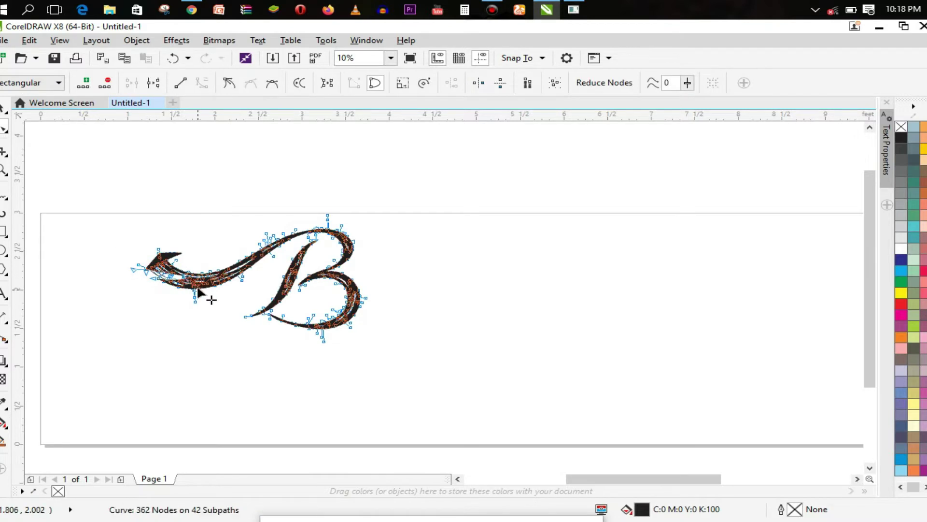
{"action": "left_click_drag", "start_coordinate": [136, 274], "coordinate": [140, 253]}
{"action": "left_click", "coordinate": [191, 303]}
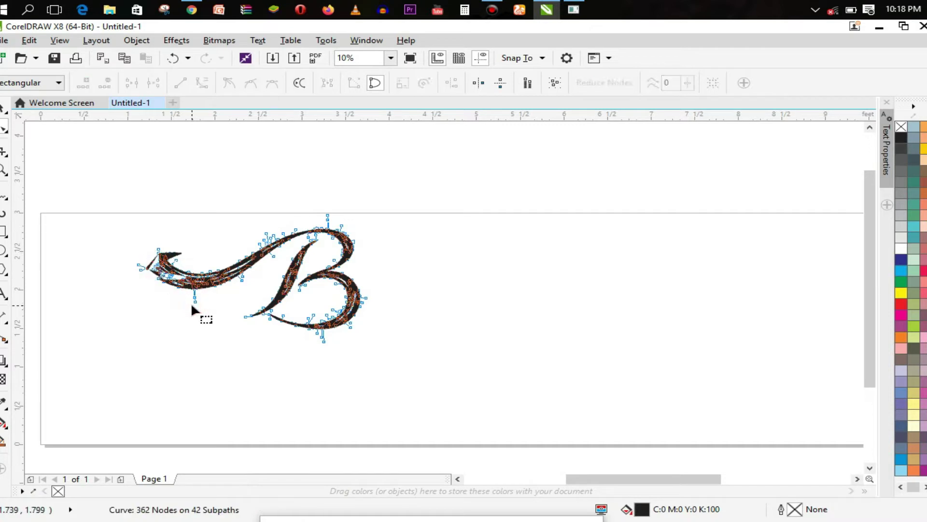
{"action": "left_click", "coordinate": [5, 108]}
{"action": "left_click", "coordinate": [75, 216]}
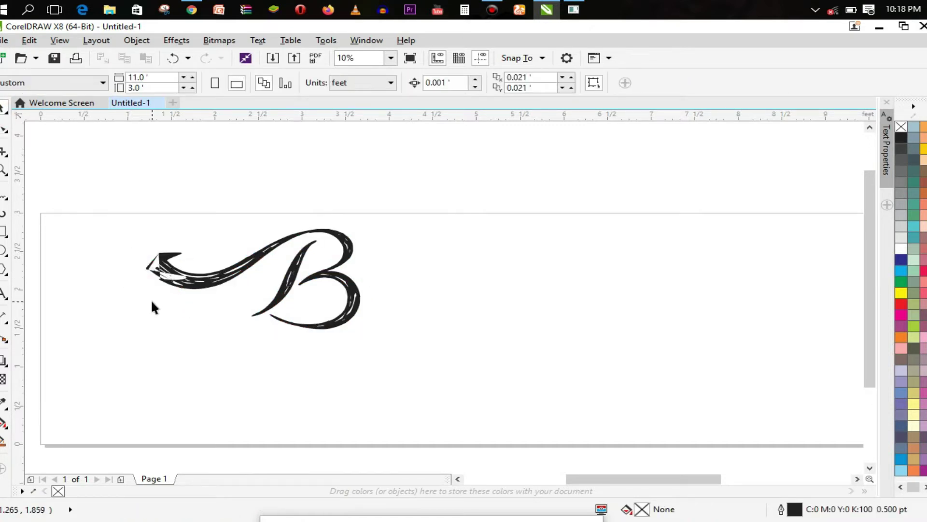
Delete three outline nodes at the outer tip of the B's tail and pull the tip slightly inward.
{"action": "left_click", "coordinate": [186, 282]}
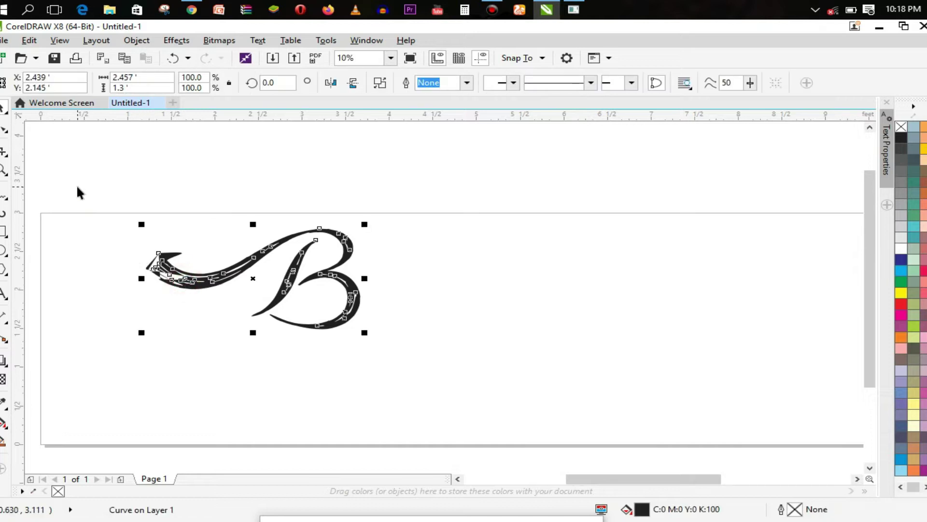
{"action": "left_click", "coordinate": [5, 130]}
{"action": "left_click", "coordinate": [150, 271]}
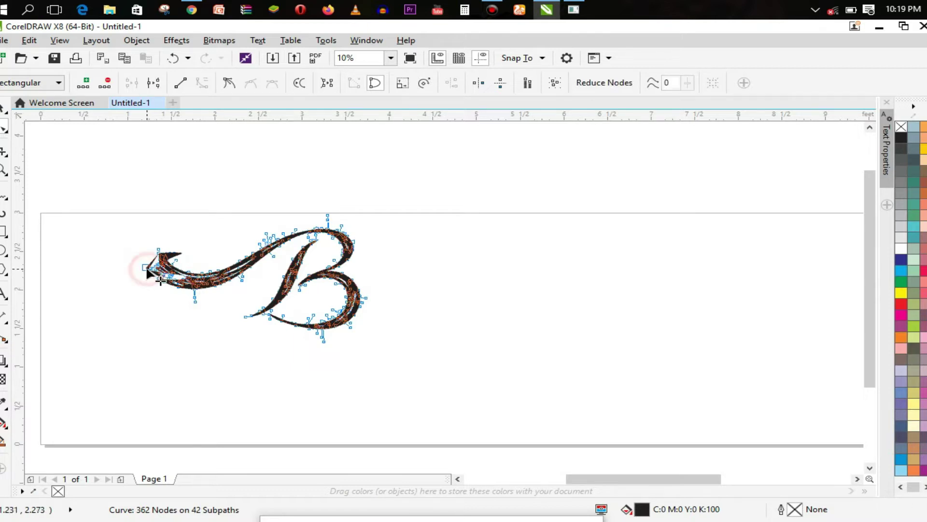
{"action": "double_click", "coordinate": [143, 266]}
{"action": "double_click", "coordinate": [147, 265]}
{"action": "left_click_drag", "start_coordinate": [148, 269], "coordinate": [155, 270]}
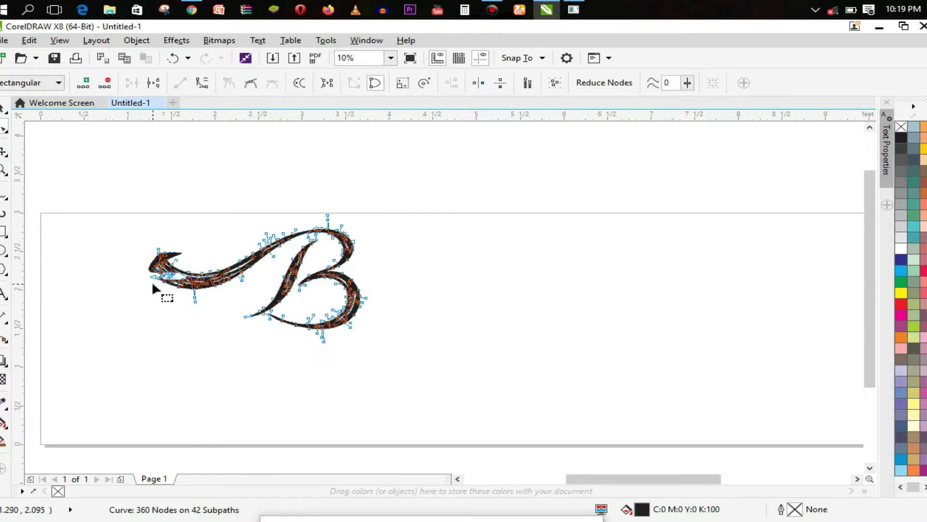
{"action": "double_click", "coordinate": [152, 272]}
{"action": "left_click", "coordinate": [194, 317]}
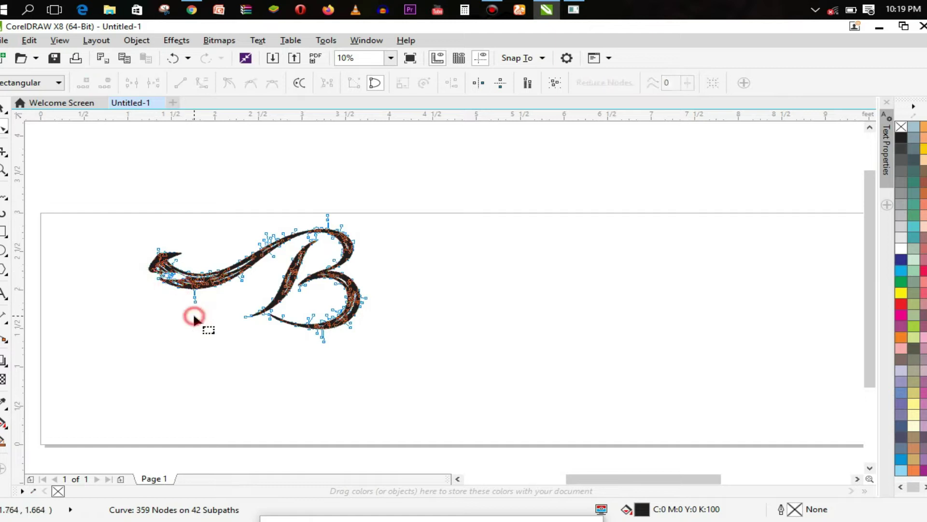
Squeeze the B horizontally from its tail side to about 1.8 feet wide.
{"action": "left_click", "coordinate": [10, 110]}
{"action": "left_click", "coordinate": [204, 303]}
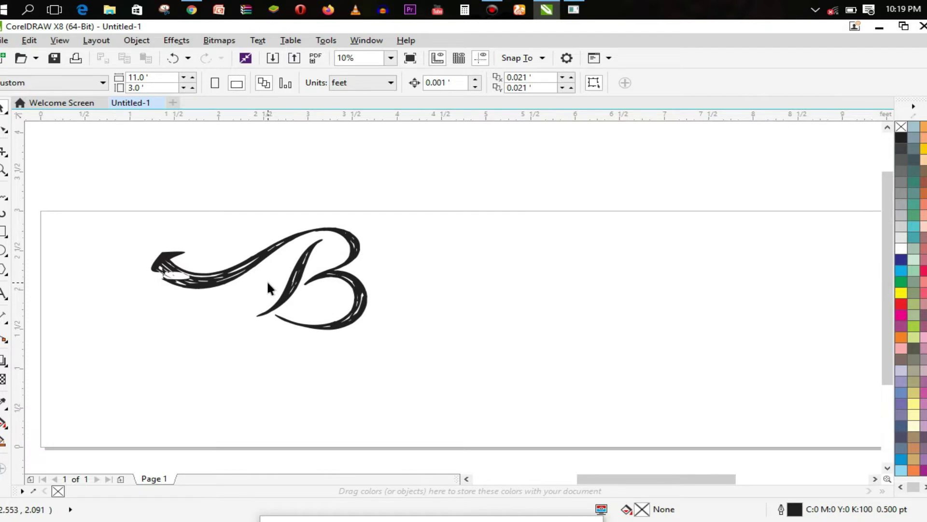
{"action": "left_click", "coordinate": [294, 286]}
{"action": "left_click", "coordinate": [144, 278]}
{"action": "left_click_drag", "start_coordinate": [167, 278], "coordinate": [201, 279]}
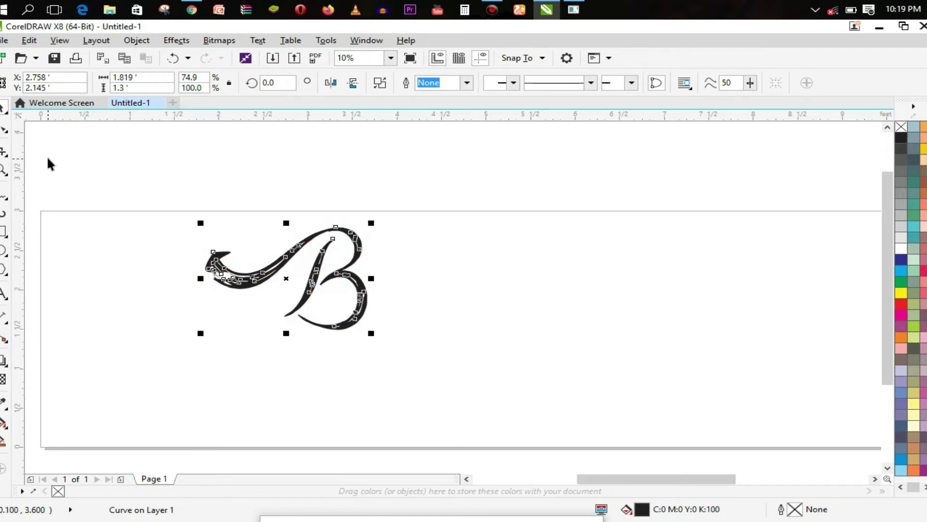
Break the B's curve apart and shift the resulting pieces slightly down and to the left.
{"action": "right_click", "coordinate": [320, 278]}
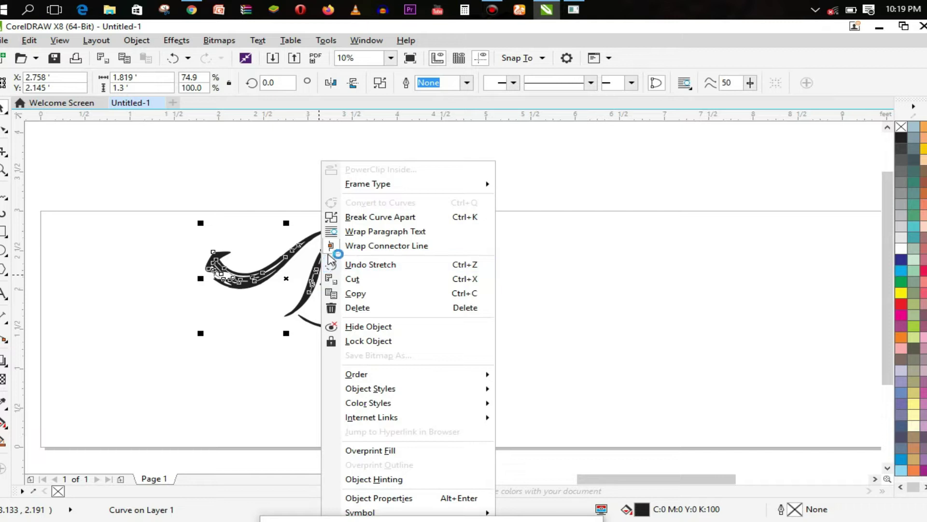
{"action": "left_click", "coordinate": [356, 217]}
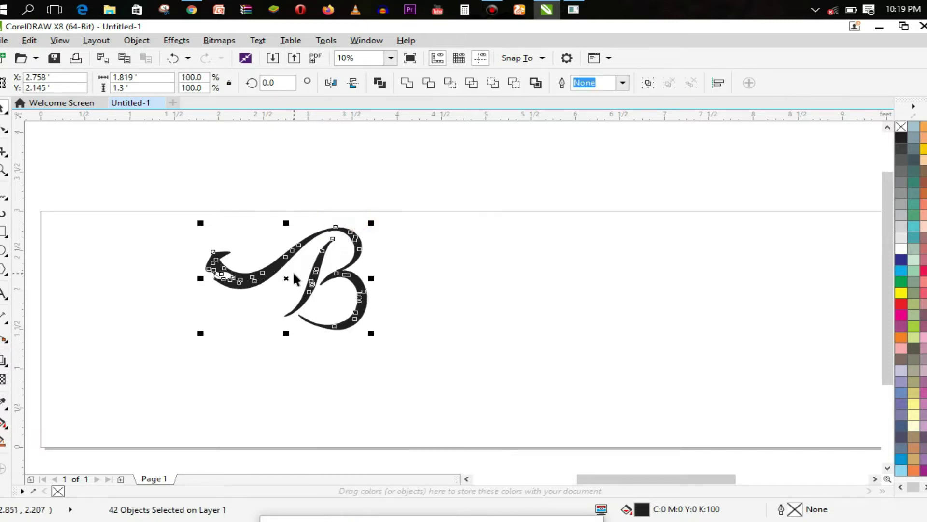
{"action": "left_click_drag", "start_coordinate": [283, 281], "coordinate": [284, 289]}
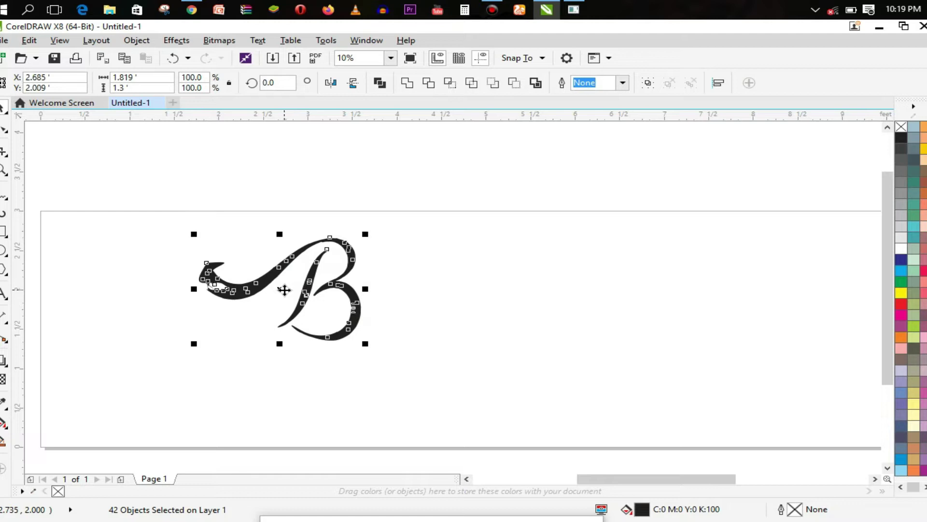
Try to select and move individual pieces of the B's tail, and undo the move.
{"action": "left_click", "coordinate": [285, 283]}
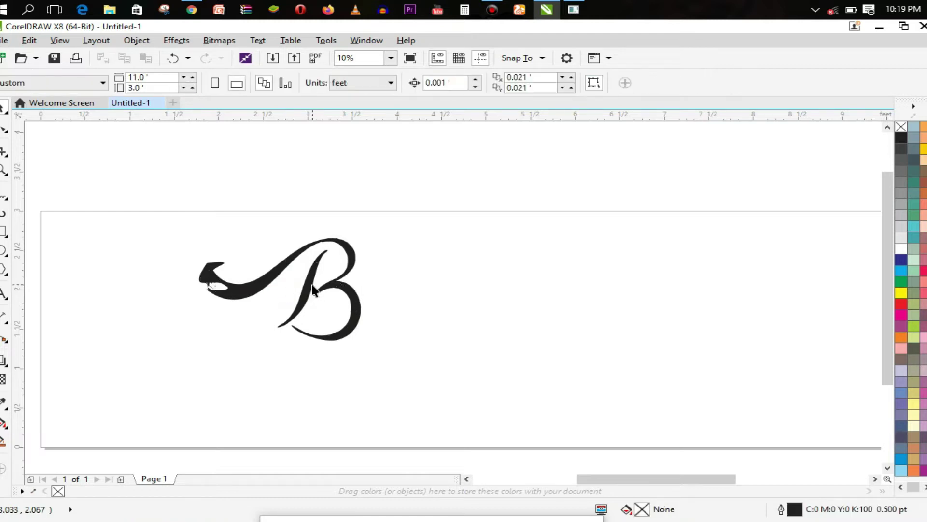
{"action": "left_click", "coordinate": [317, 291]}
{"action": "left_click", "coordinate": [255, 286]}
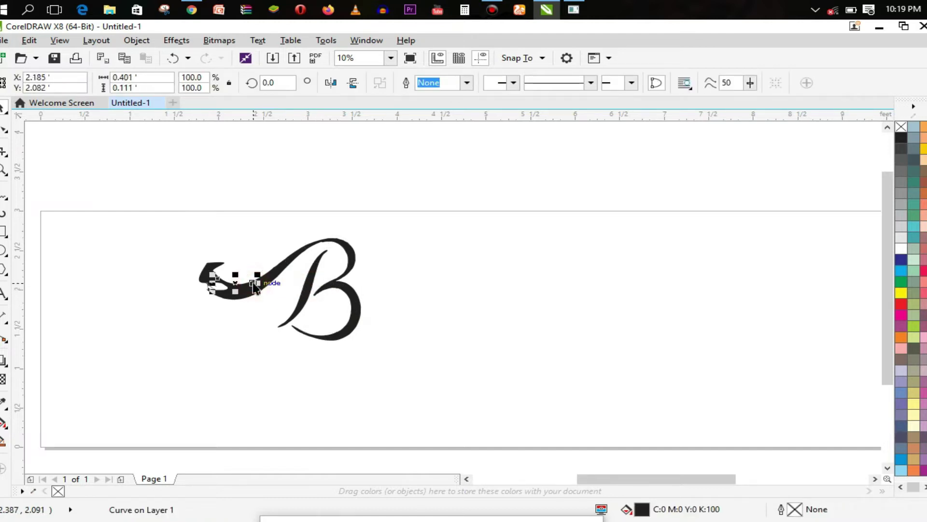
{"action": "left_click", "coordinate": [279, 273]}
{"action": "left_click_drag", "start_coordinate": [240, 283], "coordinate": [207, 276]}
{"action": "left_click", "coordinate": [209, 277]}
{"action": "left_click", "coordinate": [208, 275]}
{"action": "key", "text": "ctrl+z"}
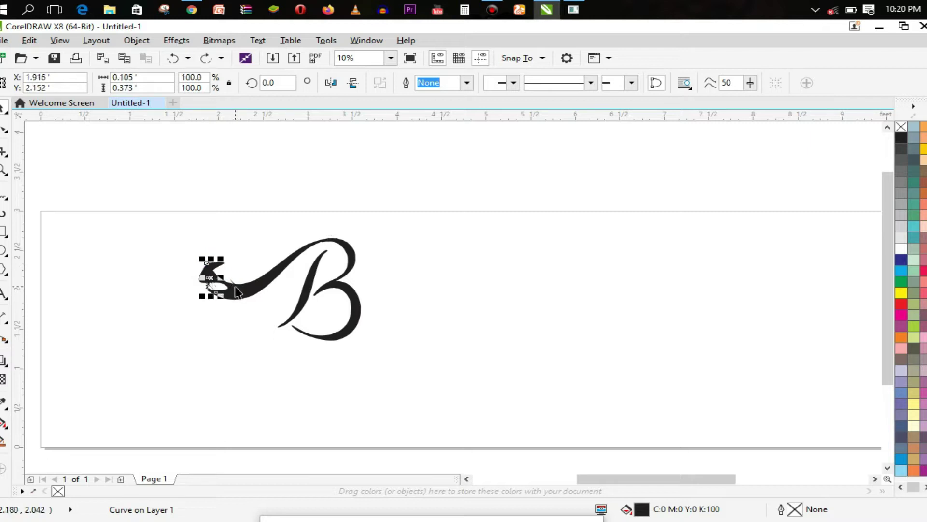
{"action": "key", "text": "ctrl+shift+z"}
{"action": "left_click", "coordinate": [204, 273], "text": "shift"}
{"action": "left_click", "coordinate": [187, 275]}
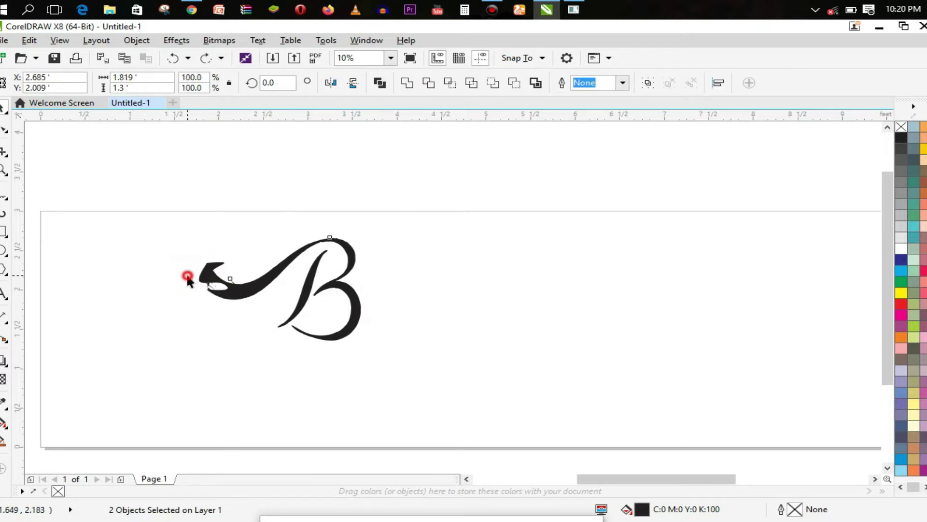
{"action": "left_click", "coordinate": [201, 273]}
{"action": "left_click", "coordinate": [174, 280]}
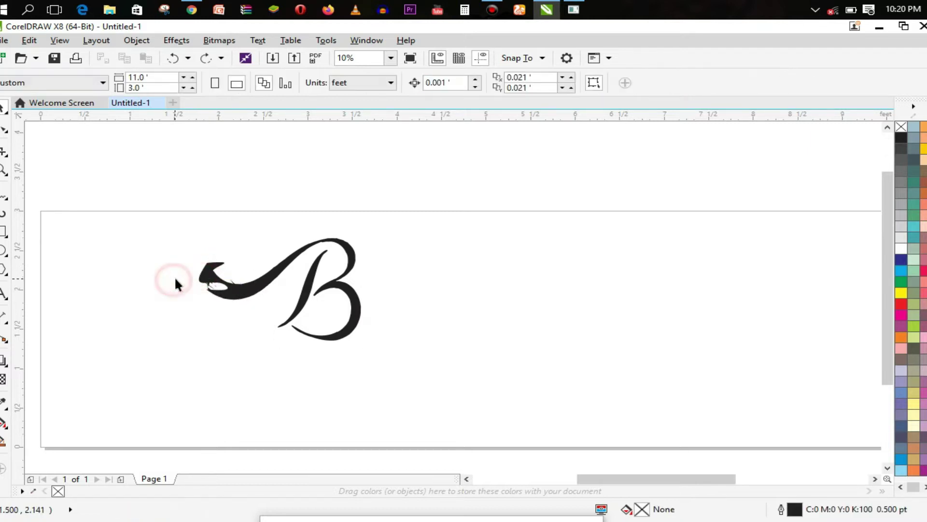
Try to squeeze the pieces enclosed in the B's tail to about 0.7 feet wide.
{"action": "left_click", "coordinate": [209, 271]}
{"action": "left_click_drag", "start_coordinate": [164, 212], "coordinate": [298, 344]}
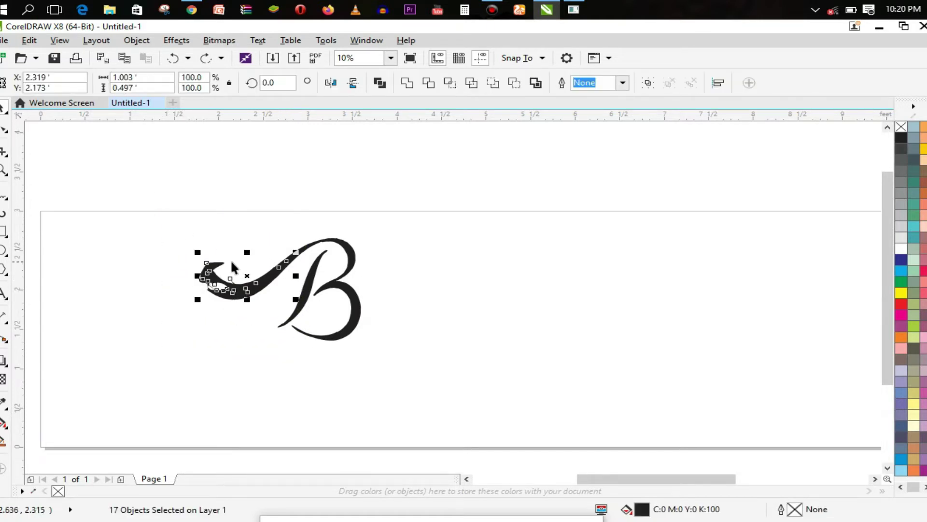
{"action": "left_click_drag", "start_coordinate": [197, 275], "coordinate": [224, 276]}
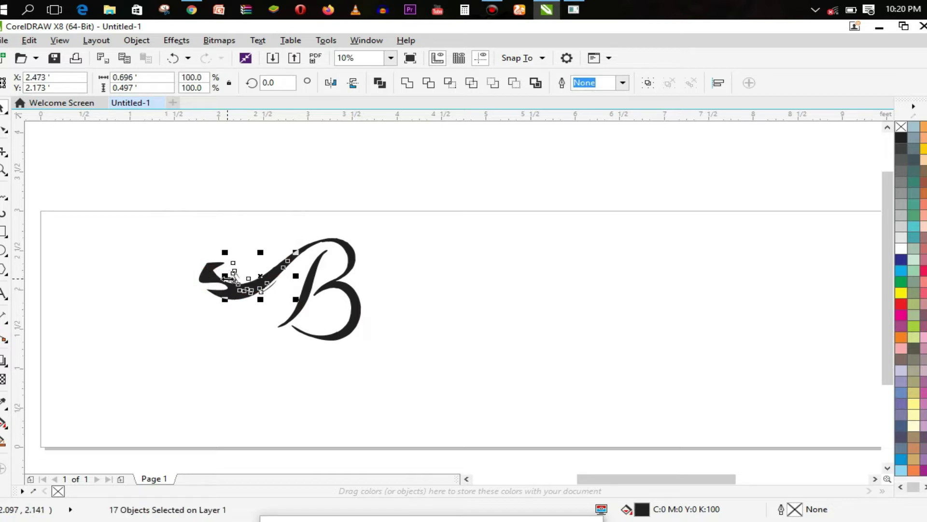
Try to squeeze the B's main outline horizontally to 1.6 feet wide.
{"action": "left_click", "coordinate": [145, 170]}
{"action": "left_click_drag", "start_coordinate": [145, 170], "coordinate": [298, 347]}
{"action": "left_click_drag", "start_coordinate": [194, 275], "coordinate": [216, 290]}
{"action": "left_click", "coordinate": [235, 293]}
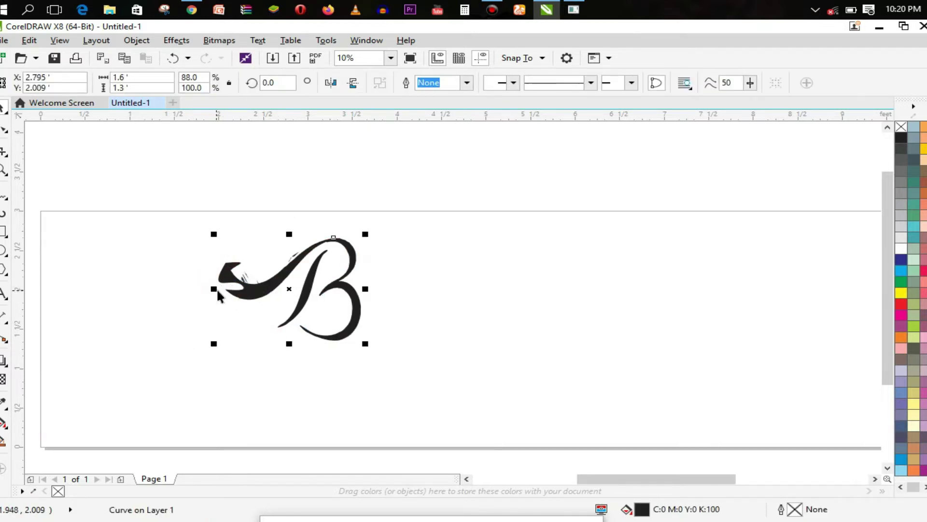
{"action": "left_click", "coordinate": [245, 296]}
{"action": "left_click", "coordinate": [319, 358]}
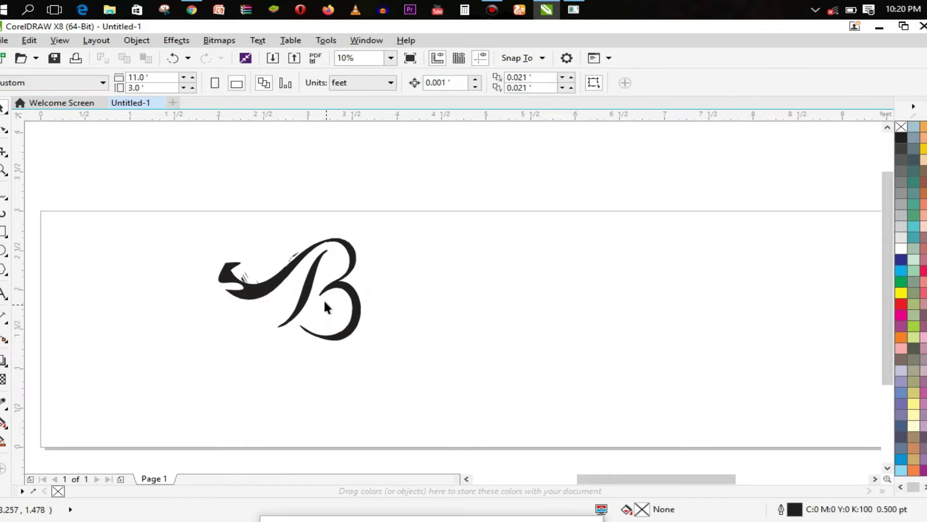
Undo the horizontal squeezes, the move and the break-apart of the B.
{"action": "key", "text": "ctrl+z"}
{"action": "key", "text": "ctrl+z"}
{"action": "key", "text": "ctrl+z"}
{"action": "key", "text": "ctrl+z"}
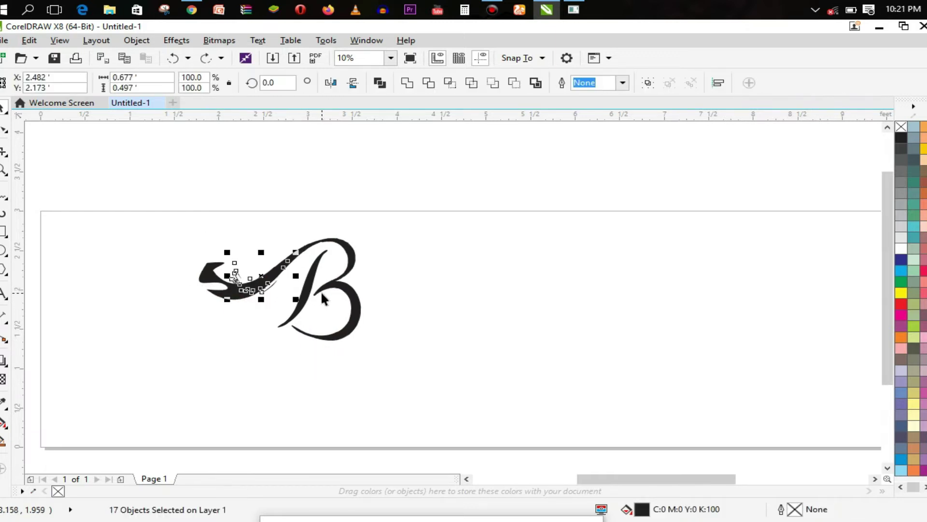
{"action": "key", "text": "ctrl+l"}
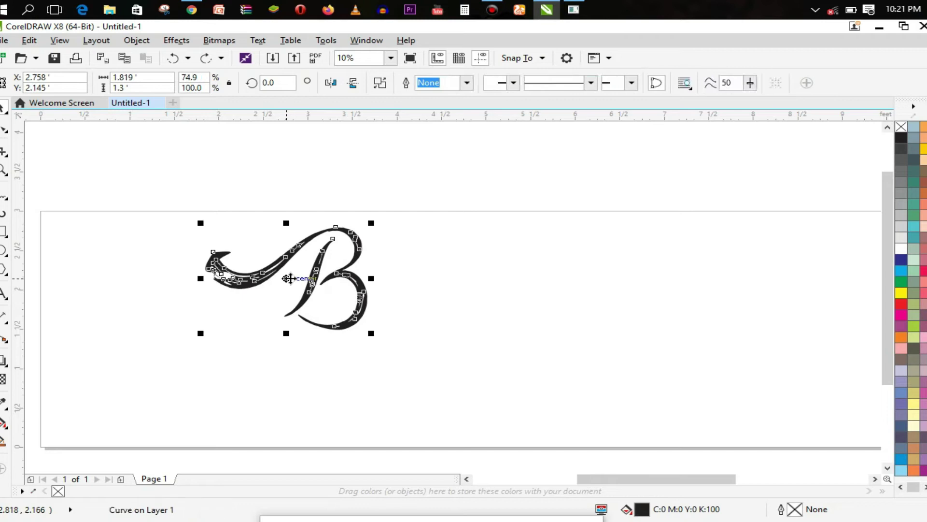
Draw an ellipse about 0.41 by 0.49 feet over the lower curve of the B's bowl and trim the B with it.
{"action": "left_click", "coordinate": [285, 317]}
{"action": "left_click", "coordinate": [304, 355]}
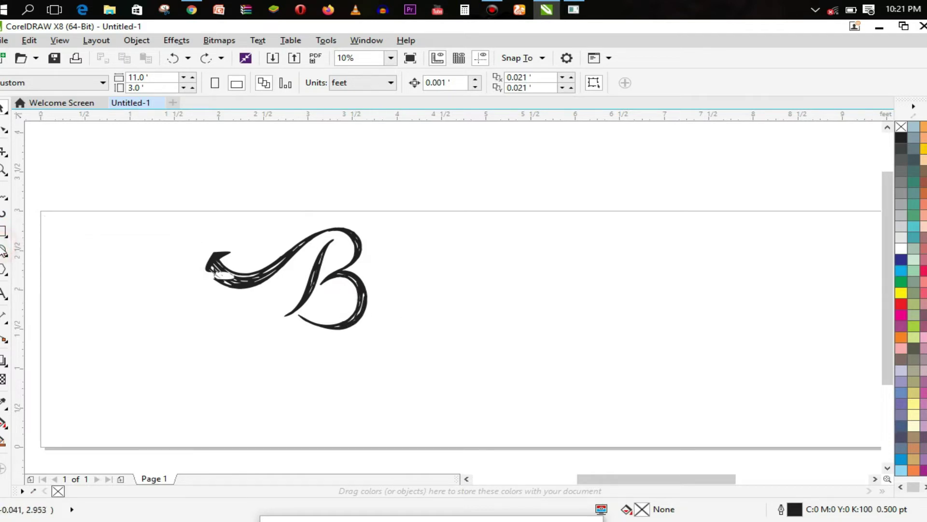
{"action": "left_click", "coordinate": [4, 250]}
{"action": "left_click_drag", "start_coordinate": [337, 305], "coordinate": [350, 319]}
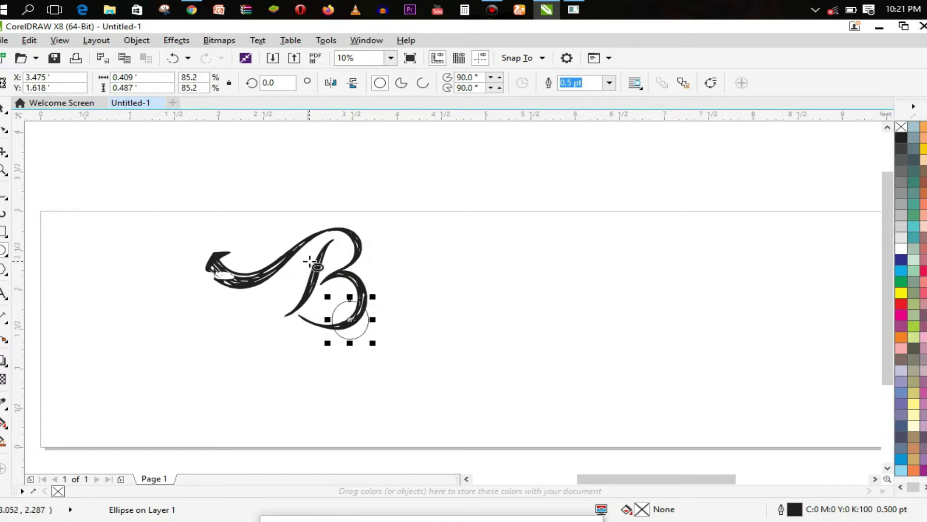
{"action": "left_click", "coordinate": [306, 244], "text": "shift"}
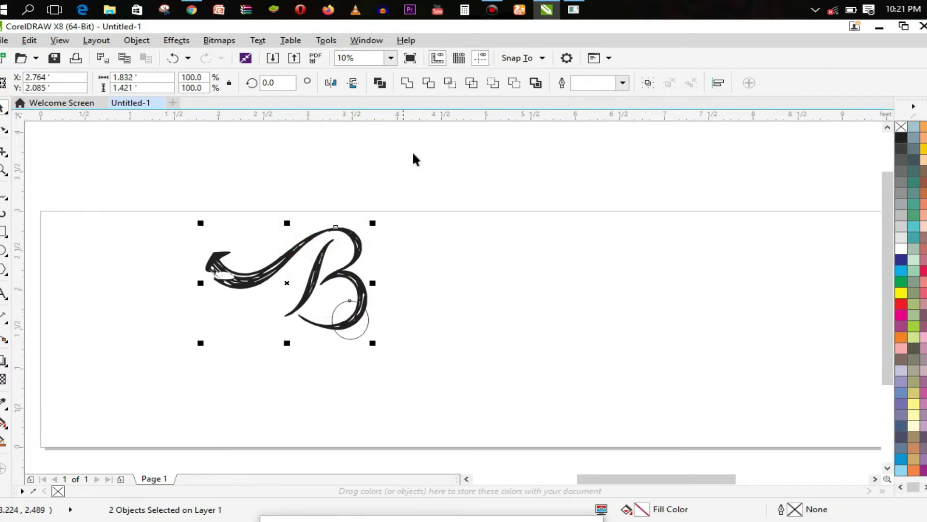
{"action": "left_click", "coordinate": [428, 82]}
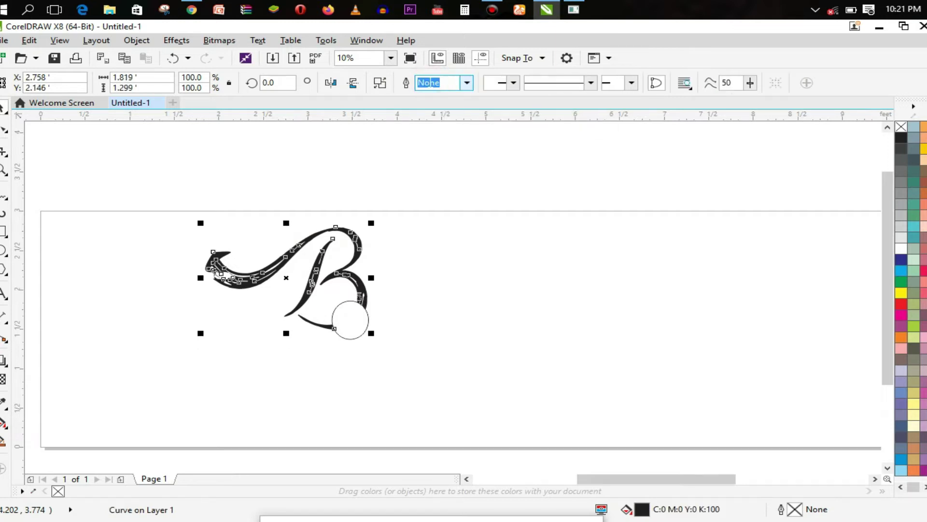
Shrink the ellipse in the trimmed gap about its centre to about 0.34 by 0.40 feet.
{"action": "left_click", "coordinate": [359, 322]}
{"action": "mouse_move", "coordinate": [350, 319]}
{"action": "left_mouse_down"}
{"action": "mouse_move", "coordinate": [382, 333]}
{"action": "mouse_move", "coordinate": [365, 325]}
{"action": "left_mouse_up"}
{"action": "key", "text": "ctrl+z"}
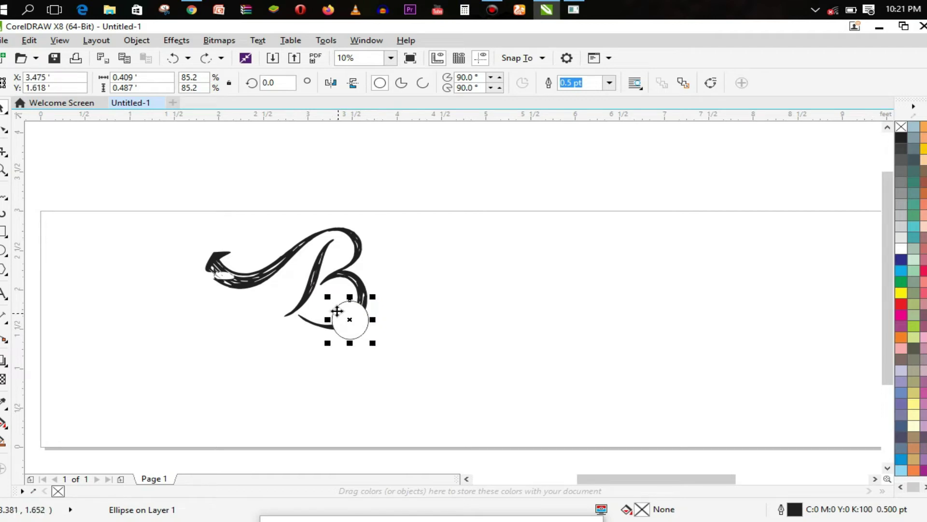
{"action": "left_click_drag", "start_coordinate": [328, 295], "coordinate": [331, 300]}
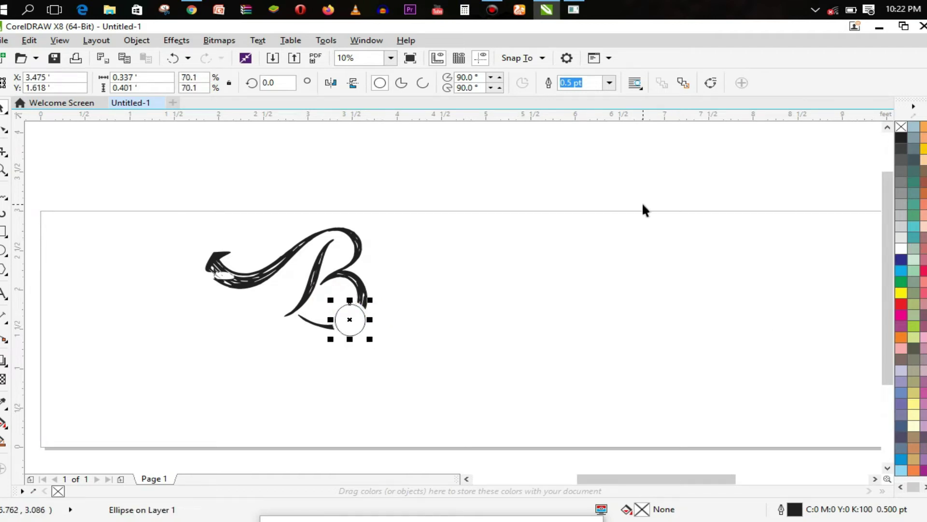
{"action": "right_click", "coordinate": [906, 128]}
{"action": "key", "text": "ctrl+z"}
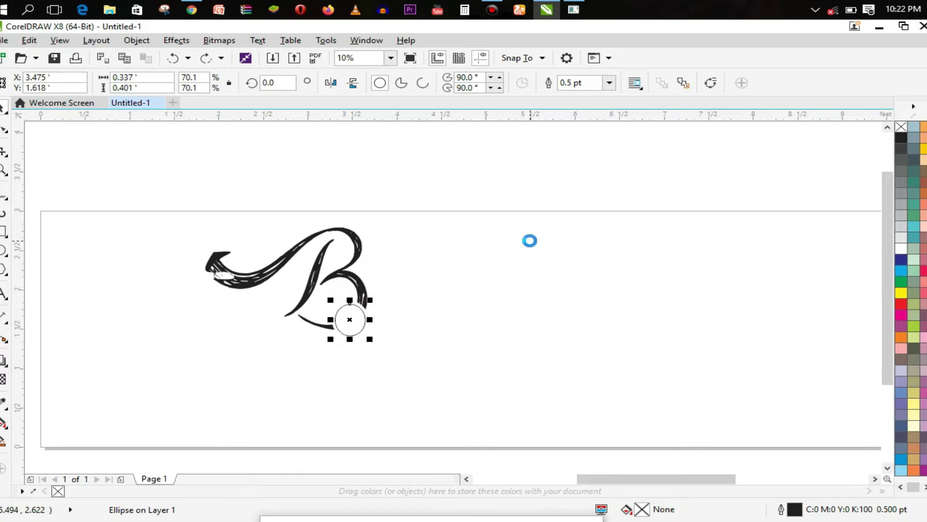
Duplicate the ellipse in place and scale the copy about its centre to about 0.28 by 0.33 feet.
{"action": "key", "text": "ctrl+c"}
{"action": "key", "text": "ctrl+v"}
{"action": "left_click_drag", "start_coordinate": [332, 299], "coordinate": [332, 300]}
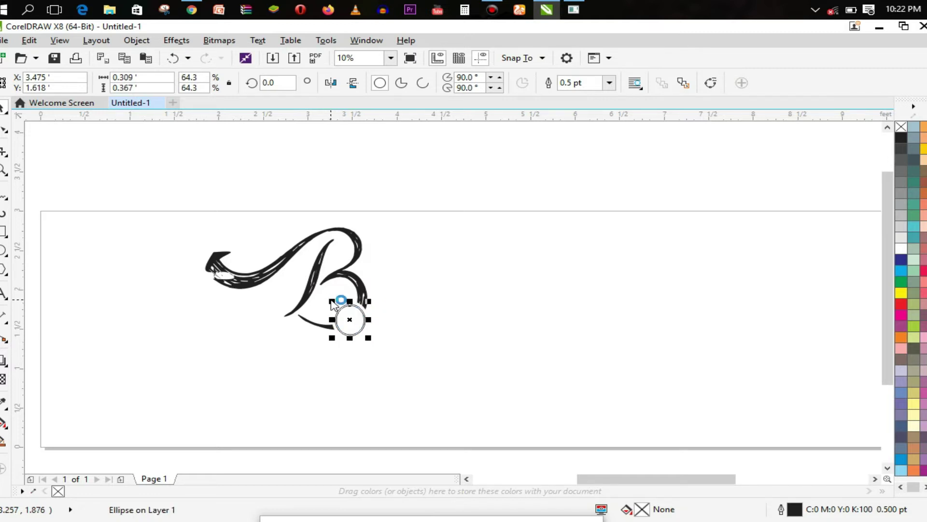
{"action": "key", "text": "z"}
{"action": "left_click", "coordinate": [344, 309]}
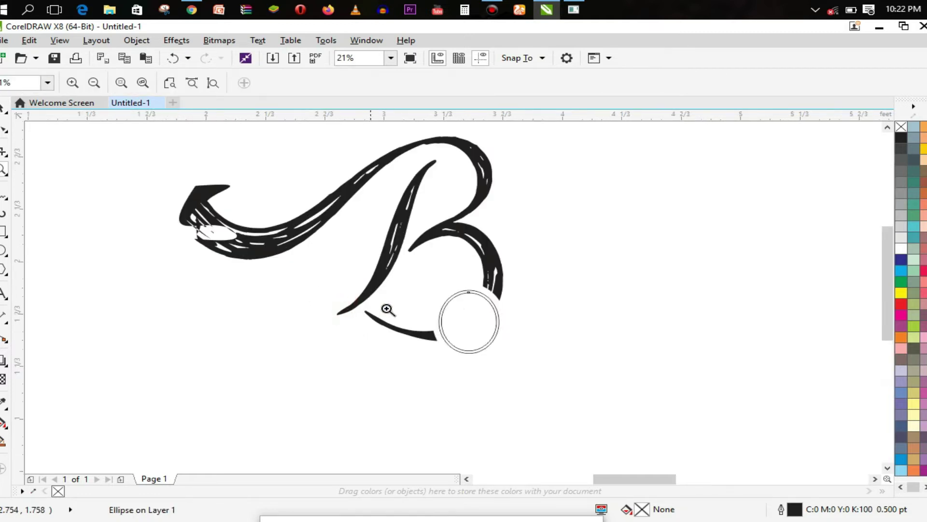
{"action": "left_click", "coordinate": [462, 315]}
{"action": "left_click", "coordinate": [3, 108]}
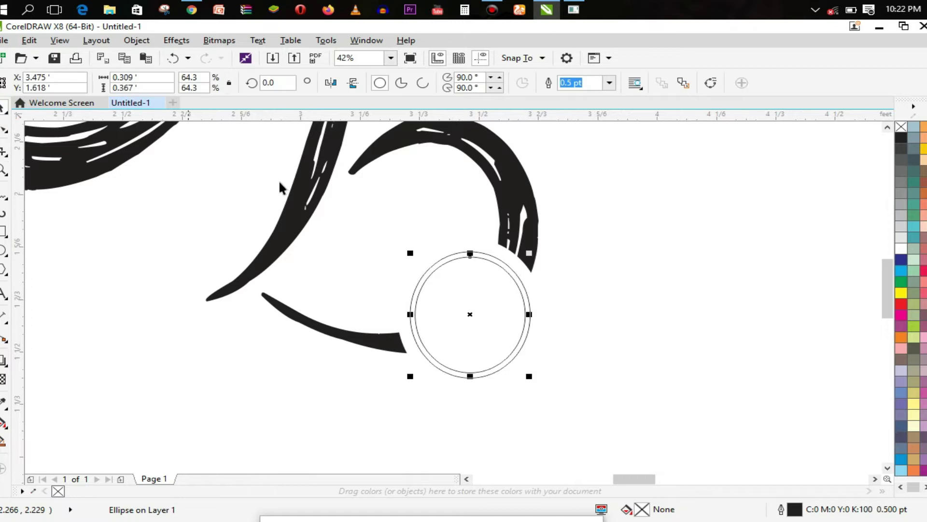
{"action": "left_click_drag", "start_coordinate": [411, 253], "coordinate": [417, 258]}
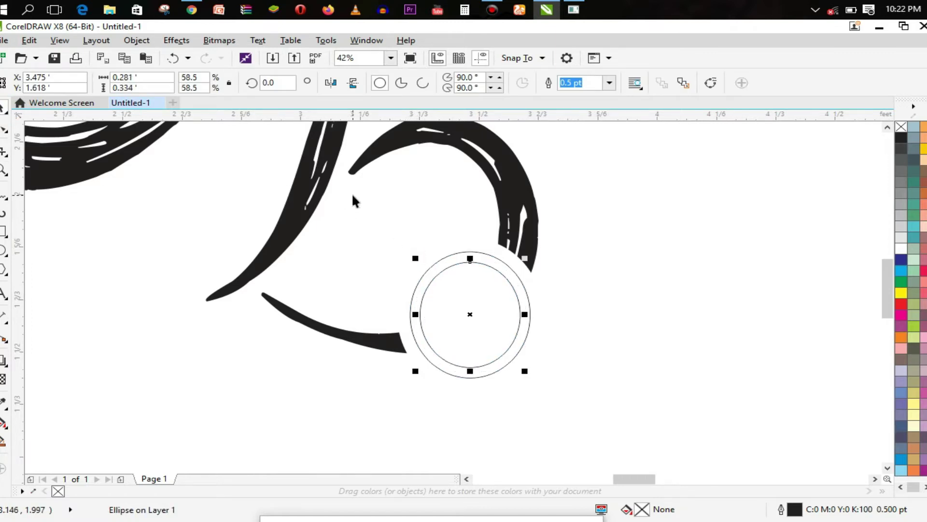
Combine the two concentric ellipses into one ring-shaped curve, undoing the weld tried first.
{"action": "left_click", "coordinate": [498, 261], "text": "shift"}
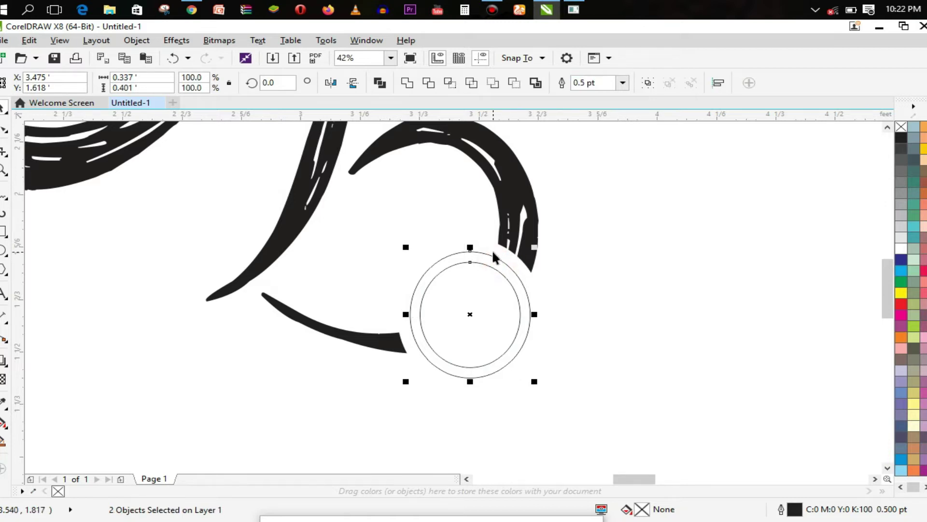
{"action": "left_click", "coordinate": [414, 84]}
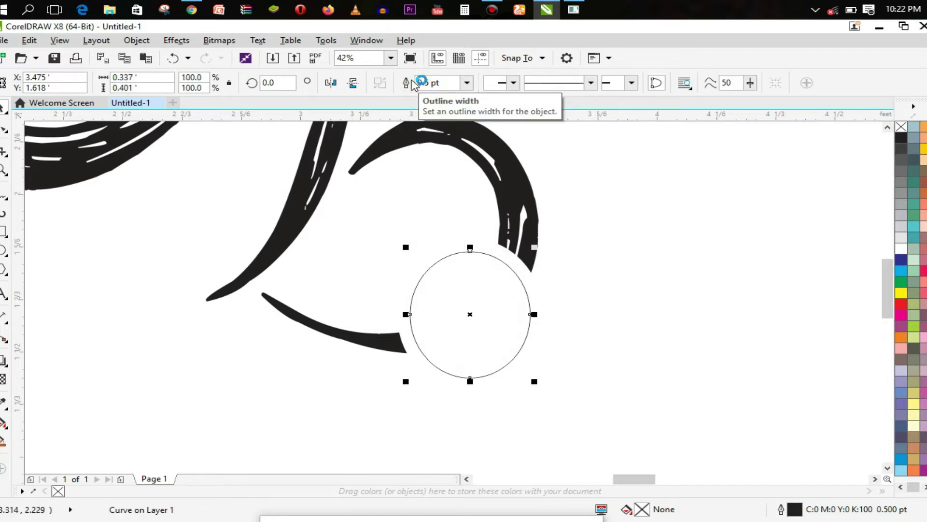
{"action": "key", "text": "ctrl+z"}
{"action": "left_click", "coordinate": [380, 83]}
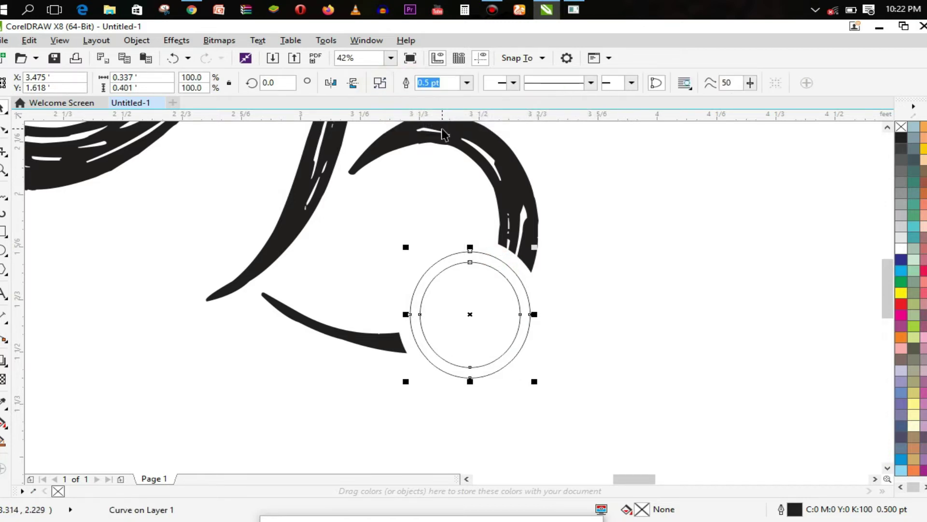
Set the combined ring's outline width to 8 pt, undoing the trial move of the ring.
{"action": "left_click", "coordinate": [480, 298]}
{"action": "left_click", "coordinate": [446, 265]}
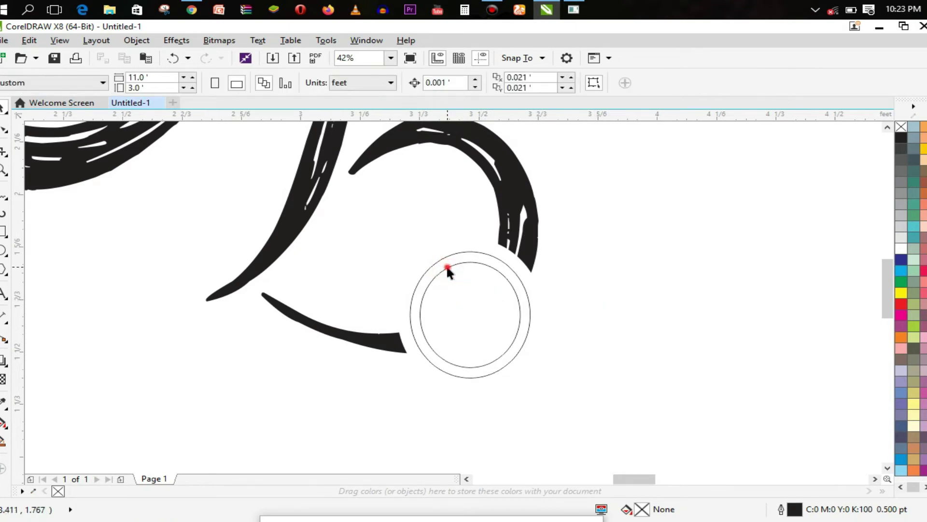
{"action": "left_click_drag", "start_coordinate": [471, 311], "coordinate": [504, 341]}
{"action": "key", "text": "ctrl+z"}
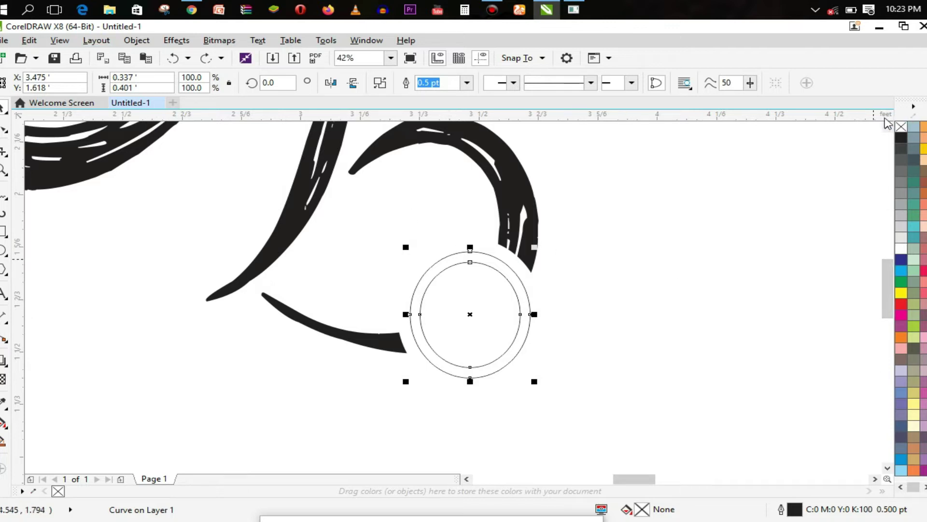
{"action": "left_click", "coordinate": [467, 83]}
{"action": "left_click", "coordinate": [457, 180]}
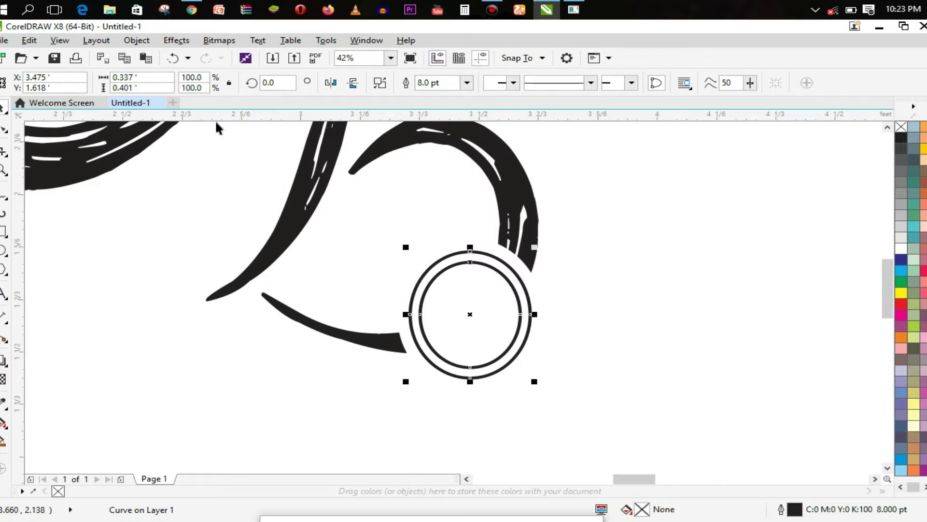
Add the artistic text 1 beside the B at 200 pt and set its font to Ascent 2 Stardom.
{"action": "key", "text": "F8"}
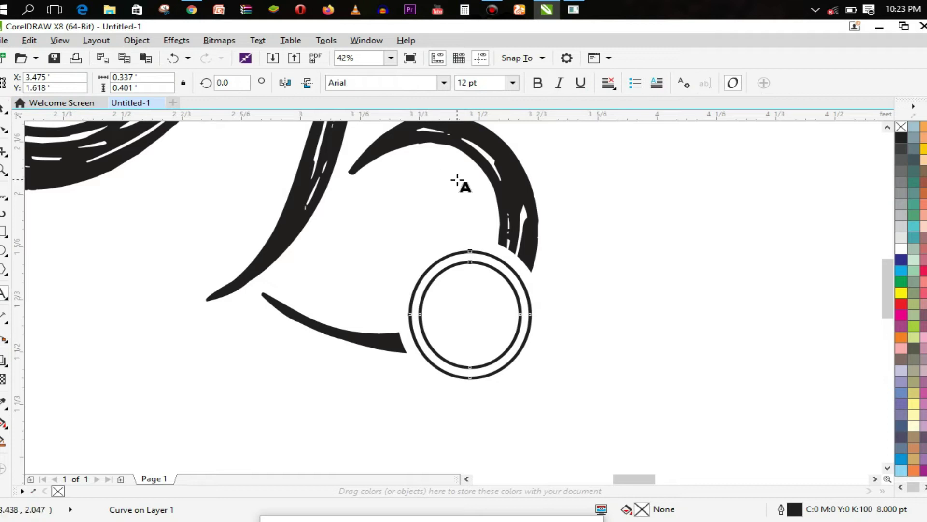
{"action": "left_click", "coordinate": [611, 195]}
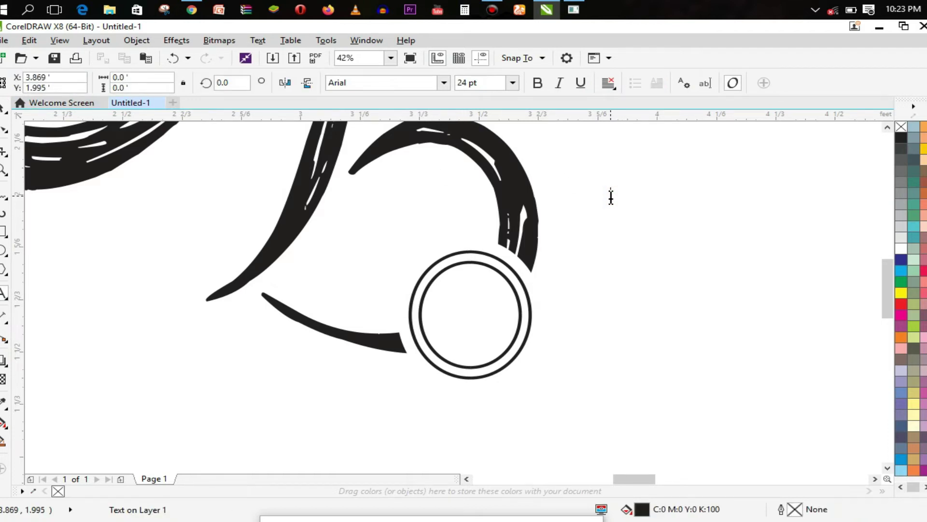
{"action": "key", "text": "ctrl+a"}
{"action": "left_click", "coordinate": [512, 83]}
{"action": "left_click", "coordinate": [491, 260]}
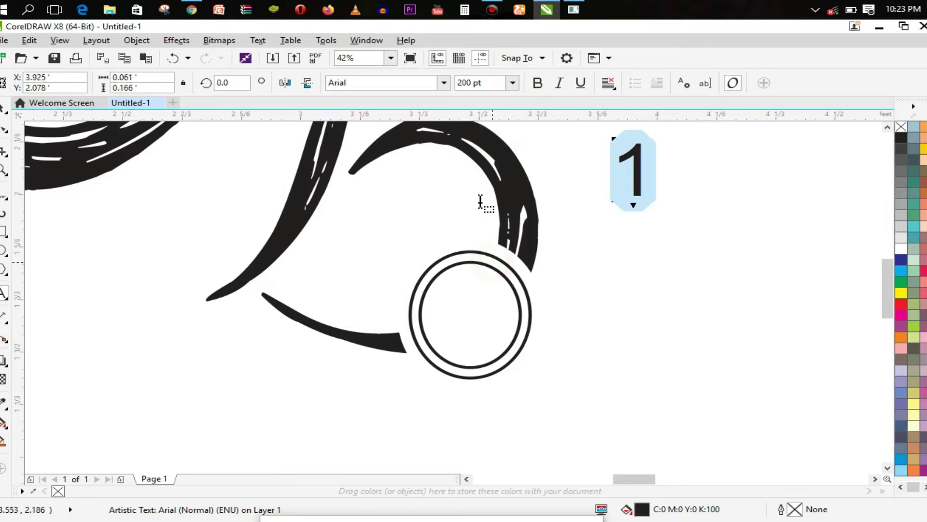
{"action": "left_click", "coordinate": [443, 83]}
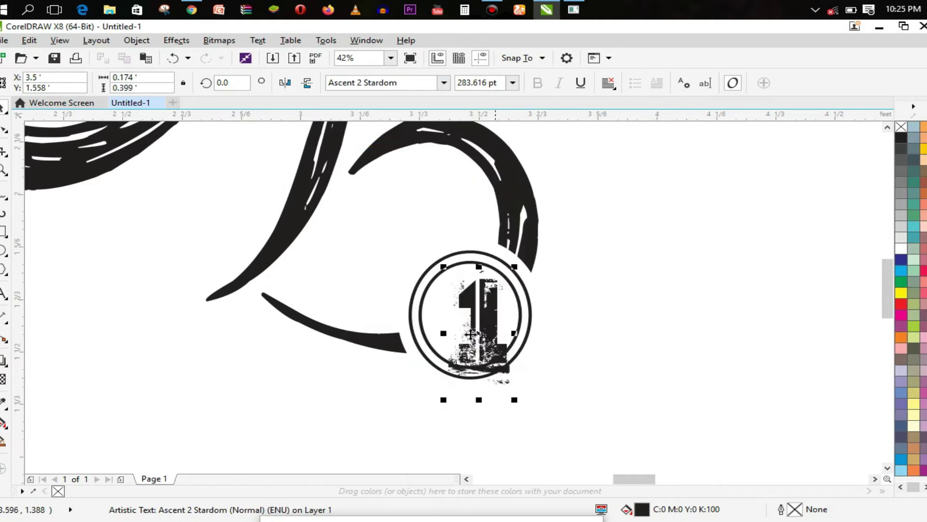
Rotate the 1 to about 32.7 degrees and enlarge it to about 385 pt over the ring.
{"action": "left_click", "coordinate": [481, 334]}
{"action": "left_click_drag", "start_coordinate": [515, 394], "coordinate": [542, 379]}
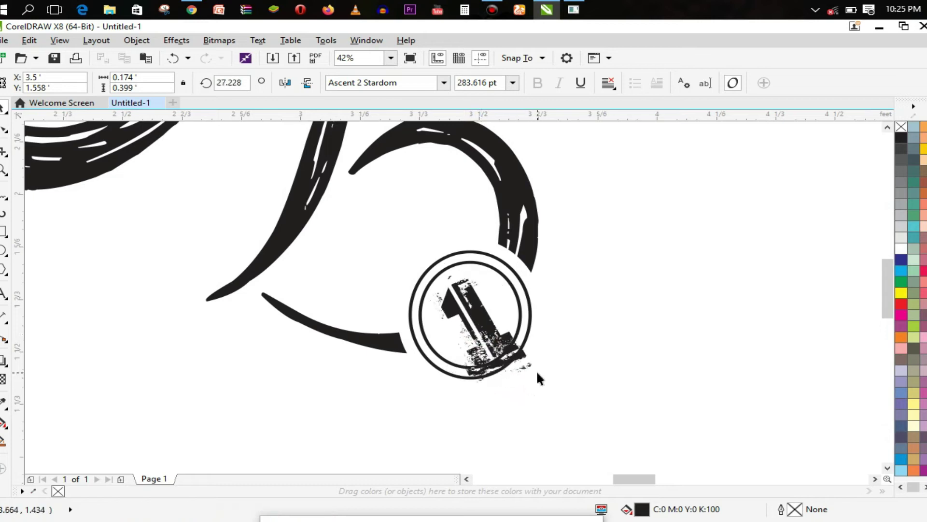
{"action": "left_click", "coordinate": [476, 309]}
{"action": "left_click_drag", "start_coordinate": [425, 272], "coordinate": [404, 252]}
{"action": "left_click_drag", "start_coordinate": [476, 329], "coordinate": [481, 319]}
{"action": "left_click_drag", "start_coordinate": [411, 317], "coordinate": [438, 316]}
{"action": "left_click_drag", "start_coordinate": [439, 247], "coordinate": [421, 229]}
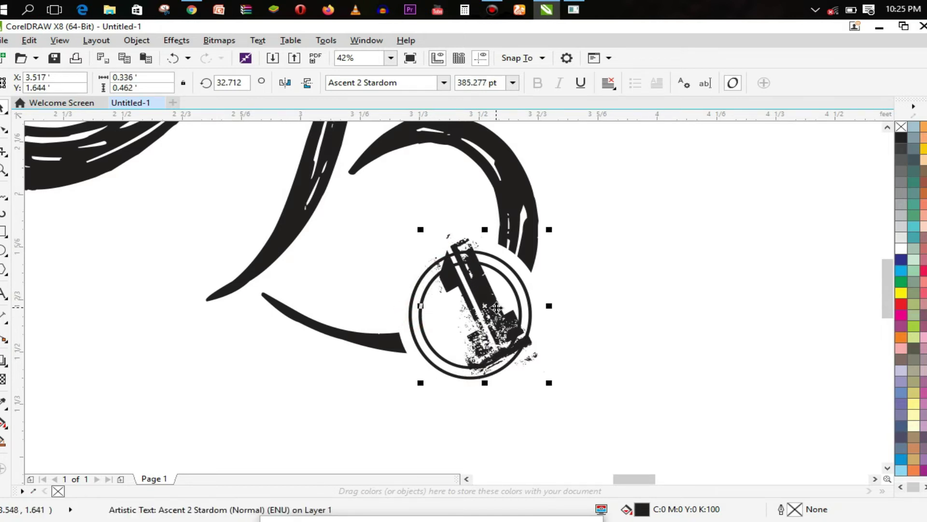
Change the font of the 1 to Canaith and shift it towards the ring's centre.
{"action": "double_click", "coordinate": [496, 307]}
{"action": "left_click", "coordinate": [444, 82]}
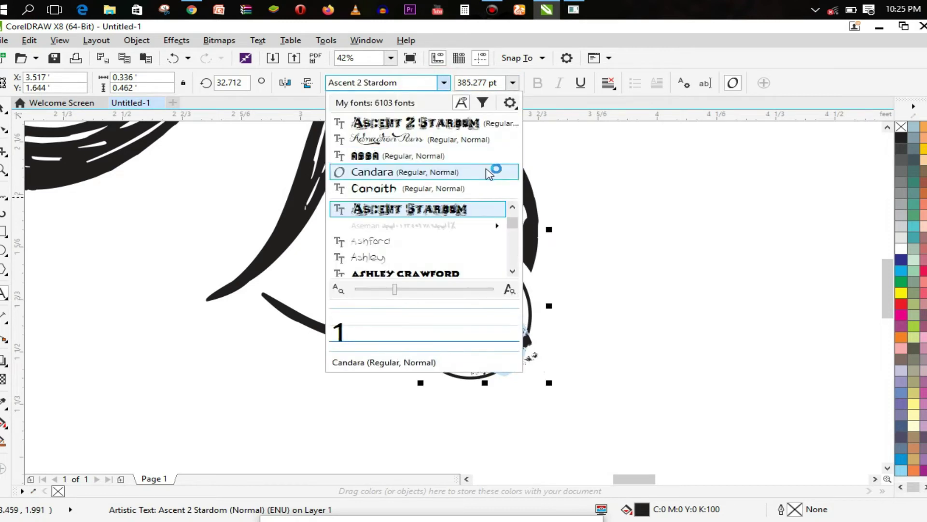
{"action": "left_click", "coordinate": [472, 193]}
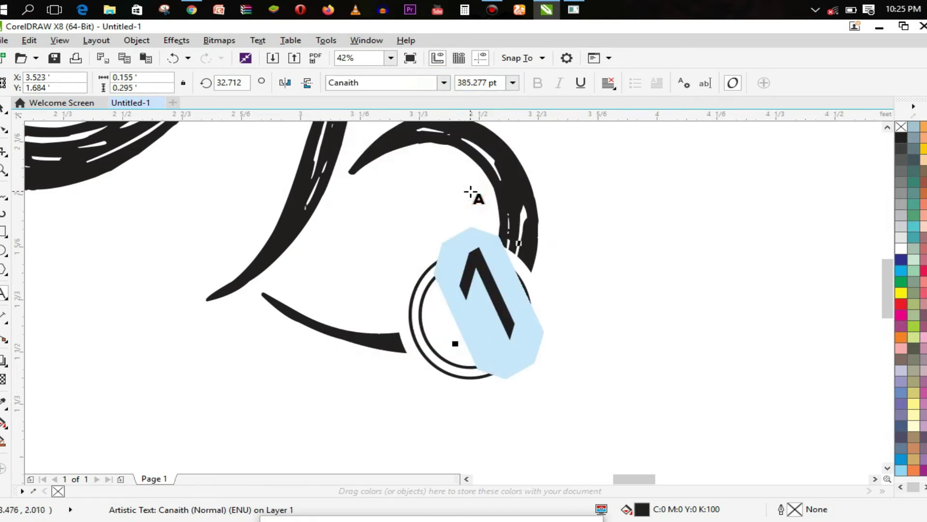
{"action": "left_click", "coordinate": [488, 295]}
{"action": "left_click_drag", "start_coordinate": [482, 298], "coordinate": [473, 296]}
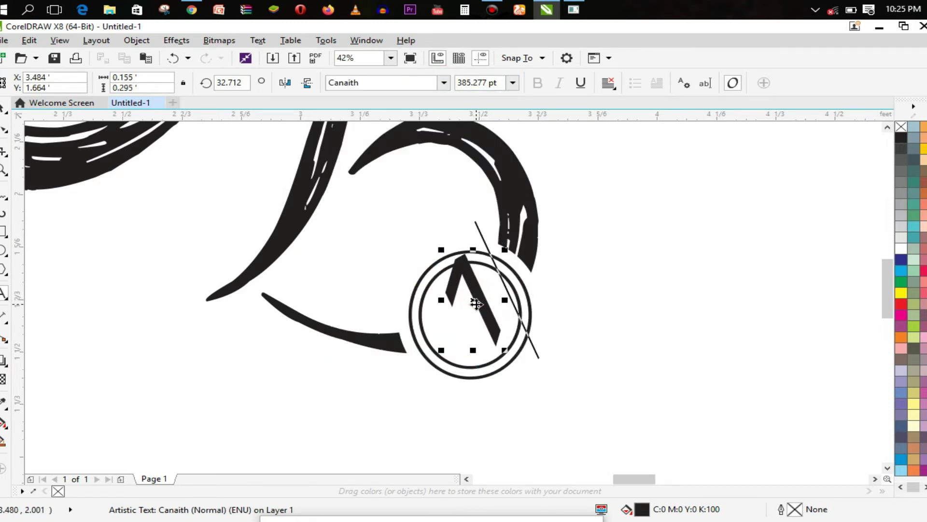
Change the font of the 1 to Candy Cane (Unregistered).
{"action": "double_click", "coordinate": [473, 296]}
{"action": "left_click", "coordinate": [444, 84]}
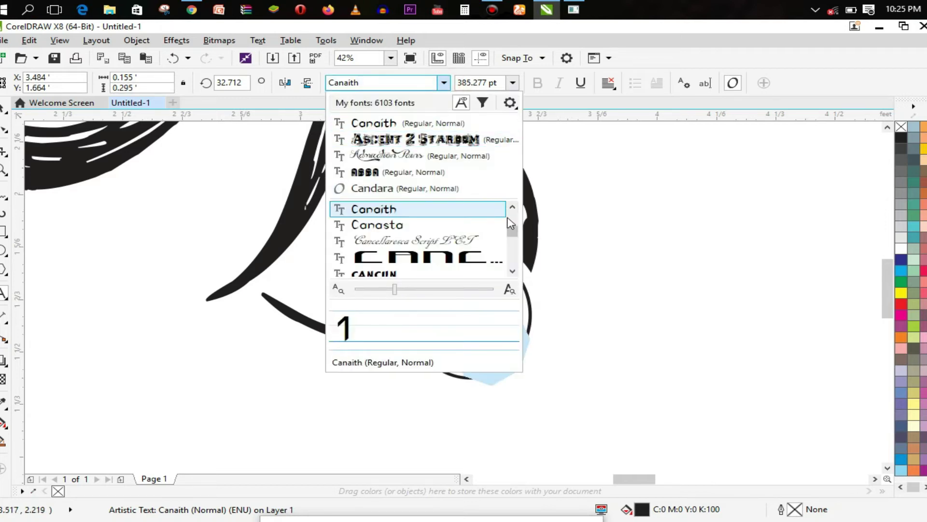
{"action": "left_click", "coordinate": [513, 271]}
{"action": "left_click", "coordinate": [513, 271]}
{"action": "left_click", "coordinate": [512, 271]}
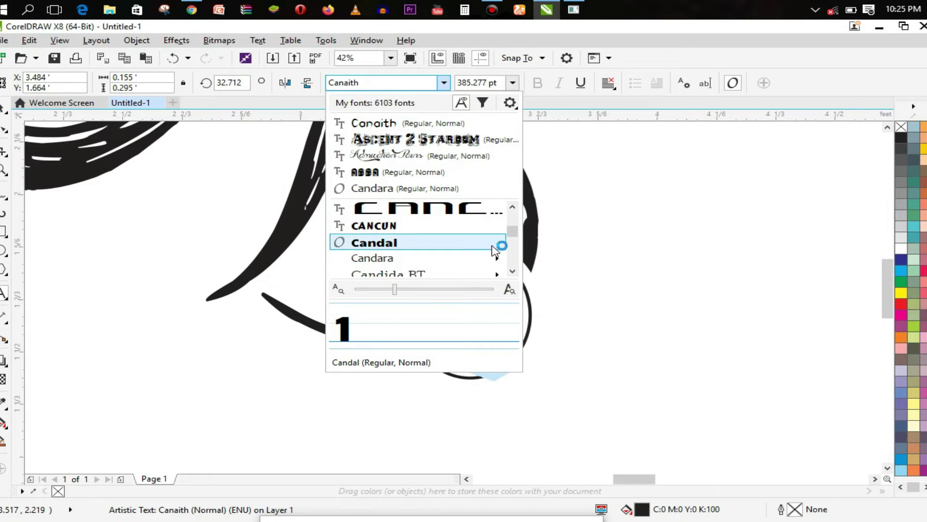
{"action": "left_click", "coordinate": [513, 271]}
{"action": "left_click", "coordinate": [513, 271]}
{"action": "left_click", "coordinate": [513, 271]}
{"action": "left_click", "coordinate": [513, 271]}
{"action": "left_click", "coordinate": [513, 270]}
{"action": "left_click", "coordinate": [513, 271]}
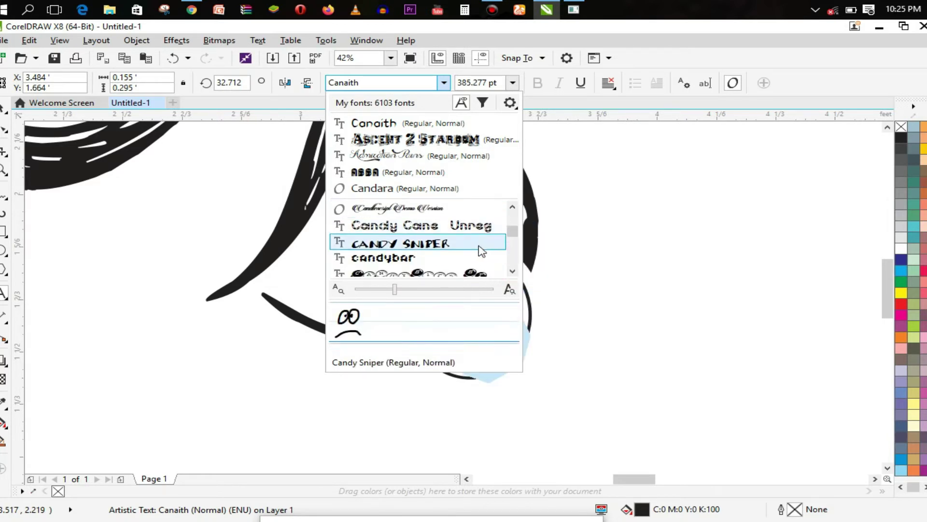
{"action": "left_click", "coordinate": [480, 230]}
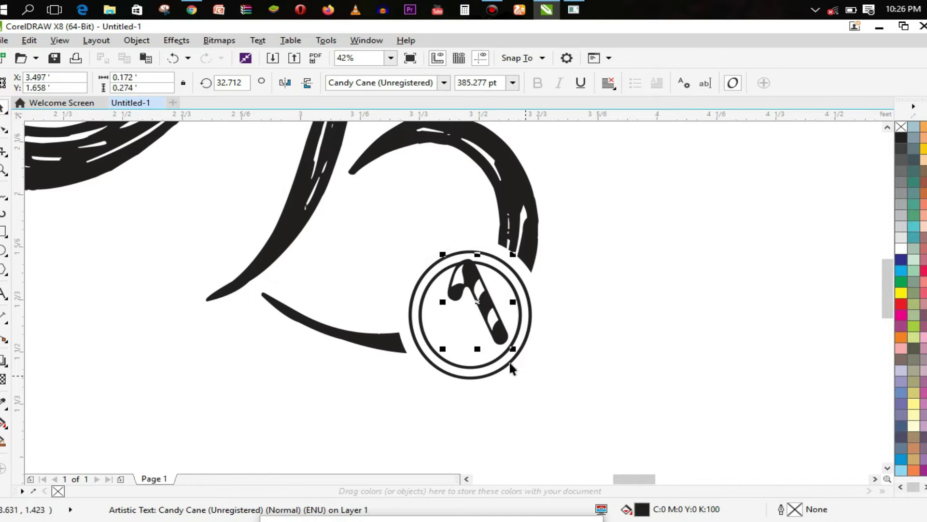
Convert the 1 to curves, enlarge it to about 0.28 by 0.44 feet and move it over the ring's upper edge.
{"action": "right_click", "coordinate": [475, 303]}
{"action": "left_click", "coordinate": [551, 214]}
{"action": "left_click_drag", "start_coordinate": [513, 349], "coordinate": [541, 385]}
{"action": "left_click_drag", "start_coordinate": [484, 306], "coordinate": [468, 300]}
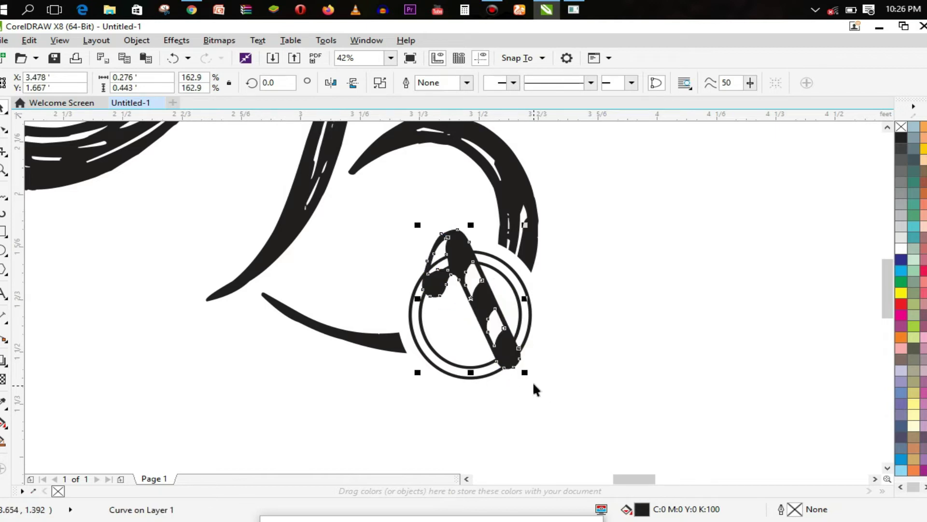
Try to trim the ring with the striped 1 and move the 1 aside, and undo both.
{"action": "left_click", "coordinate": [521, 286], "text": "shift"}
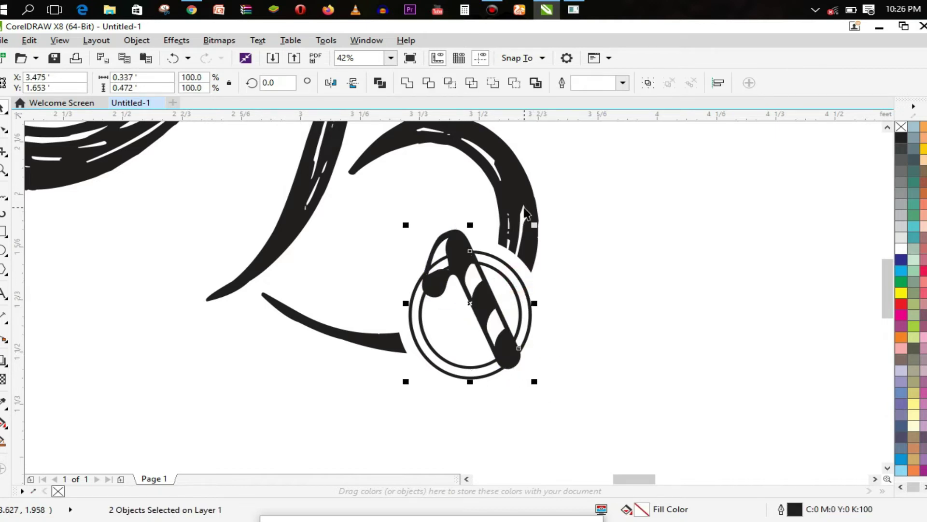
{"action": "left_click", "coordinate": [436, 85]}
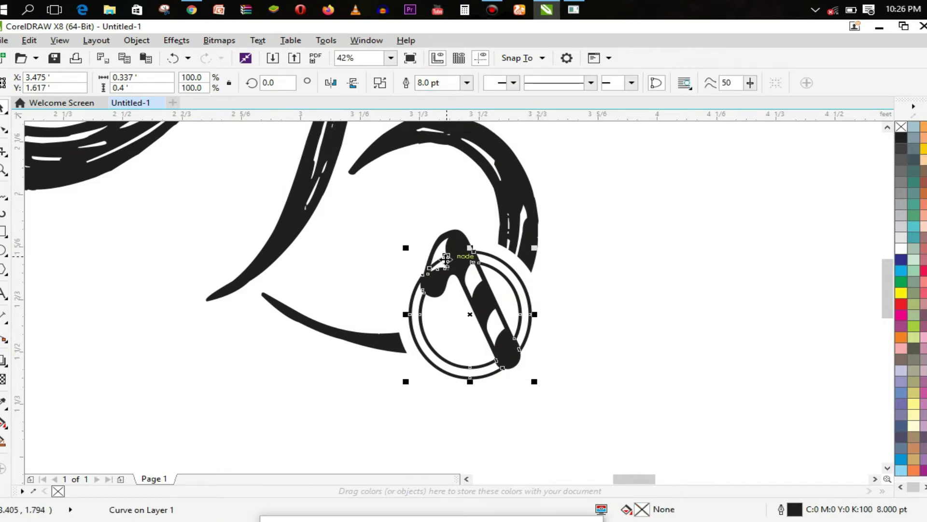
{"action": "left_click_drag", "start_coordinate": [482, 287], "coordinate": [613, 295]}
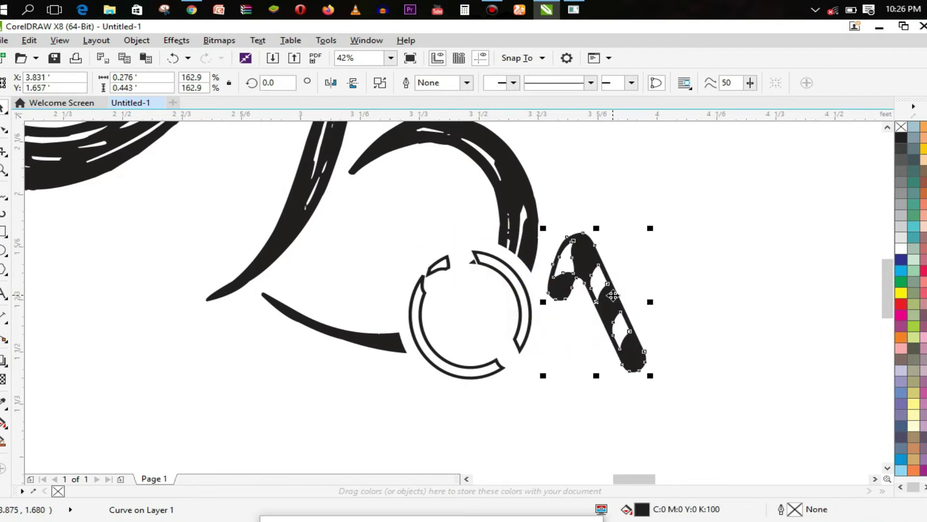
{"action": "key", "text": "ctrl+z"}
{"action": "key", "text": "ctrl+z"}
Undo the cut in the ring and move the striped 1 clear of it, to the ring's right.
{"action": "left_click_drag", "start_coordinate": [470, 298], "coordinate": [590, 327]}
{"action": "key", "text": "ctrl+z"}
{"action": "left_click_drag", "start_coordinate": [475, 297], "coordinate": [633, 316]}
Draw a narrow rectangle about 0.155 by 0.601 feet over the ring's left part and rotate it by about 36°.
{"action": "left_click", "coordinate": [4, 231]}
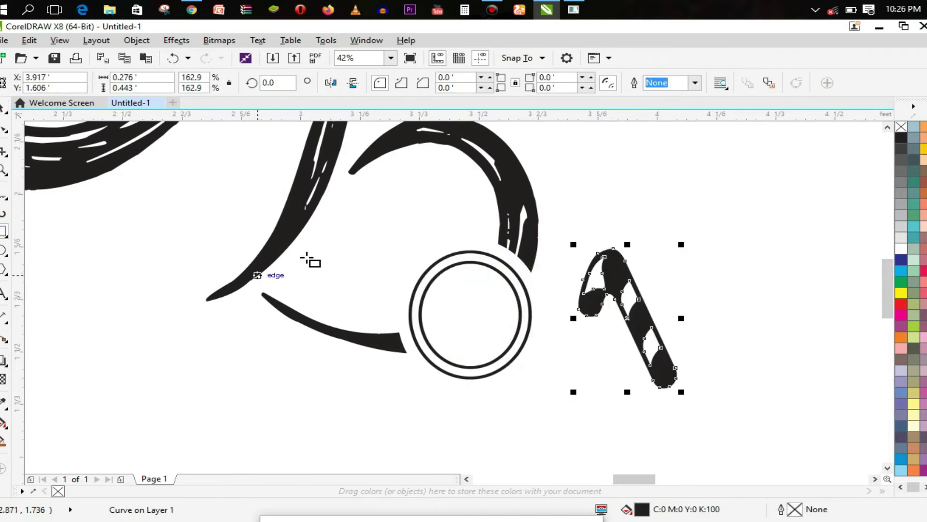
{"action": "mouse_move", "coordinate": [397, 211]}
{"action": "left_mouse_down"}
{"action": "mouse_move", "coordinate": [455, 274]}
{"action": "mouse_move", "coordinate": [476, 348]}
{"action": "mouse_move", "coordinate": [449, 401]}
{"action": "mouse_move", "coordinate": [555, 338]}
{"action": "left_mouse_up"}
{"action": "key", "text": "ctrl+z"}
{"action": "key", "text": "space"}
{"action": "left_click", "coordinate": [425, 211]}
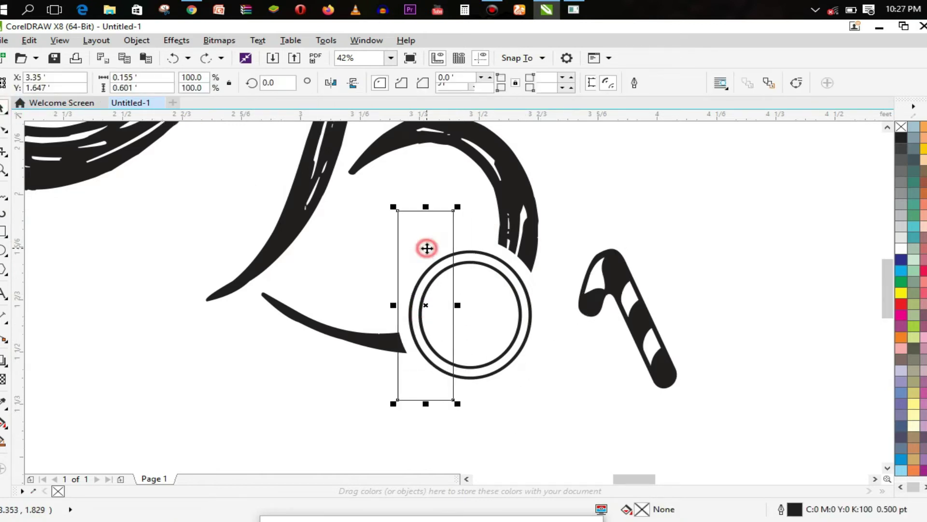
{"action": "left_click_drag", "start_coordinate": [460, 406], "coordinate": [512, 366]}
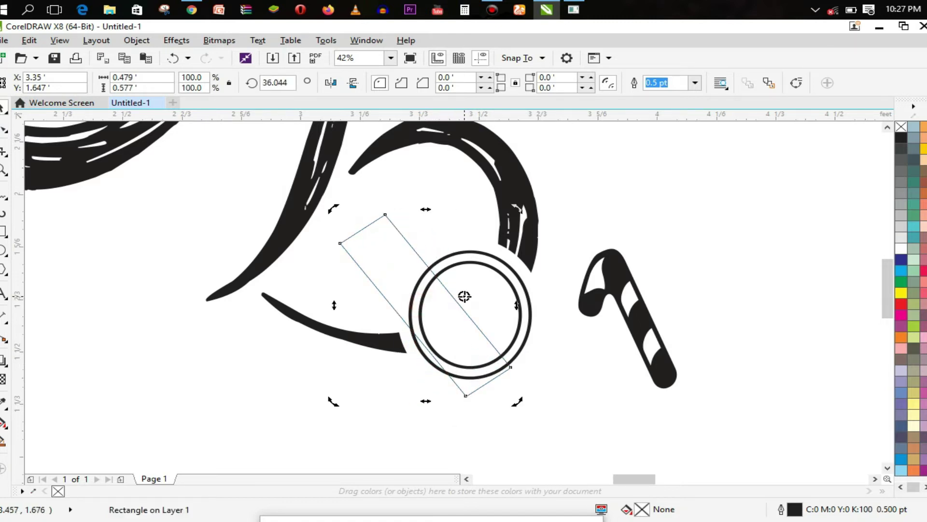
Position the tilted rectangle diagonally across the ring's centre and narrow its overall width to about 0.47 feet.
{"action": "key", "text": "F10"}
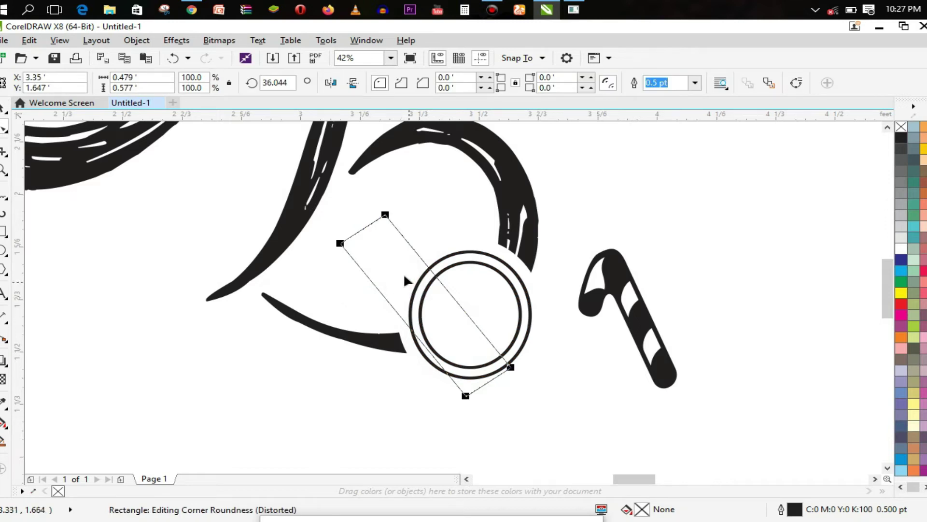
{"action": "key", "text": "space"}
{"action": "left_click_drag", "start_coordinate": [408, 282], "coordinate": [468, 308]}
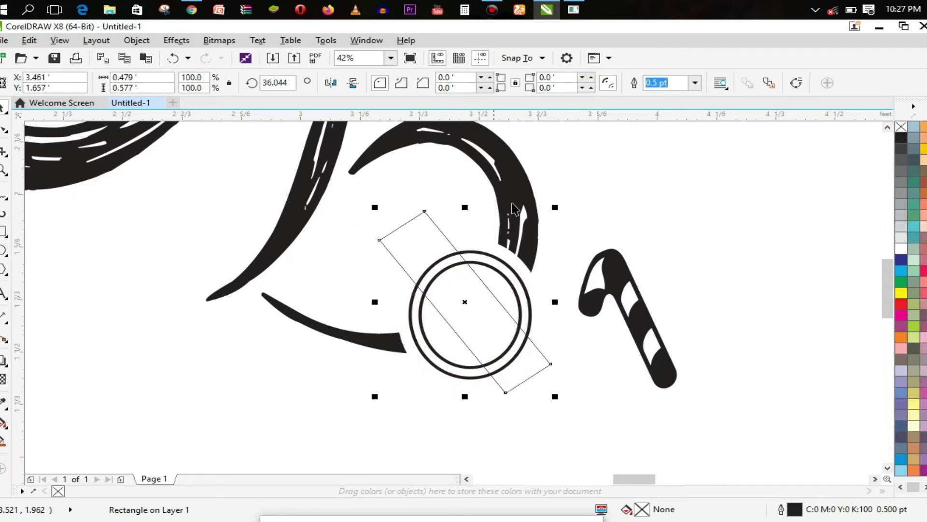
{"action": "left_click_drag", "start_coordinate": [467, 300], "coordinate": [467, 301]}
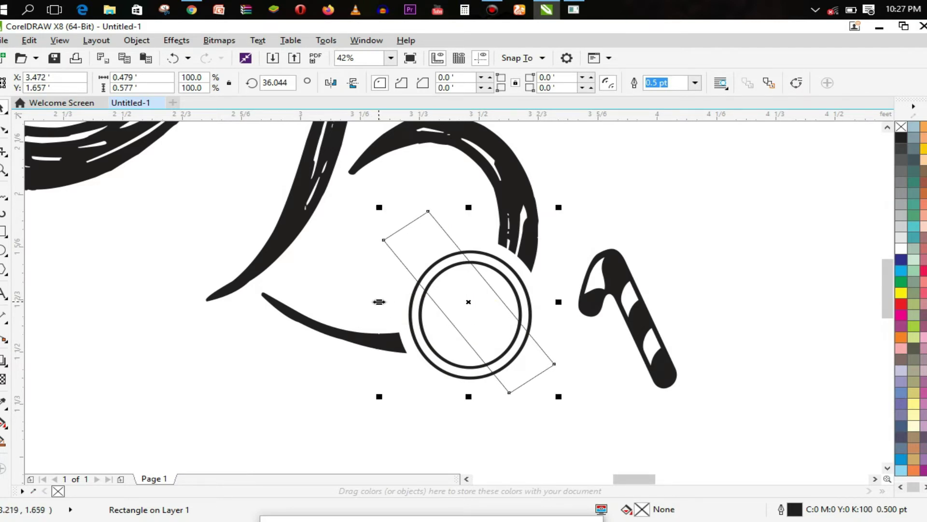
{"action": "left_click_drag", "start_coordinate": [379, 302], "coordinate": [382, 300]}
Trim the double ring with the tilted rectangle and delete the rectangle.
{"action": "left_click", "coordinate": [417, 305], "text": "shift"}
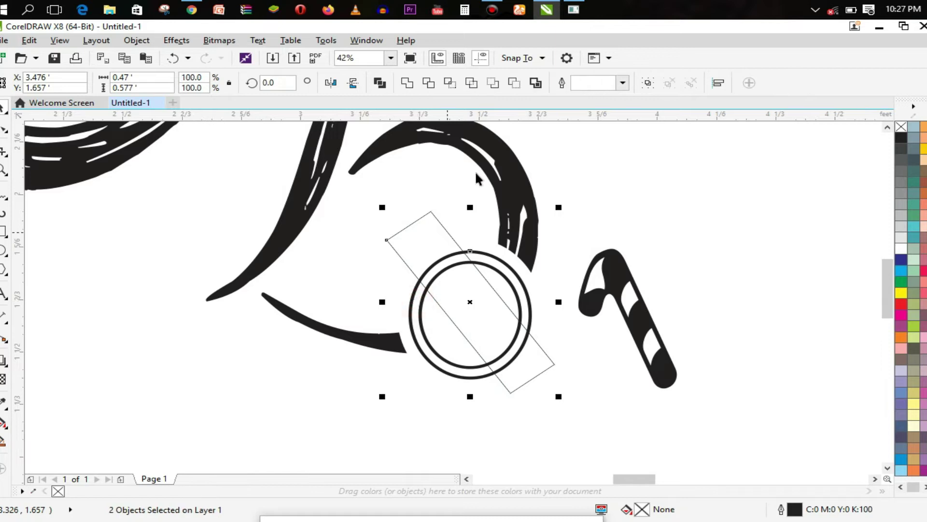
{"action": "left_click", "coordinate": [425, 82]}
{"action": "left_click", "coordinate": [476, 309]}
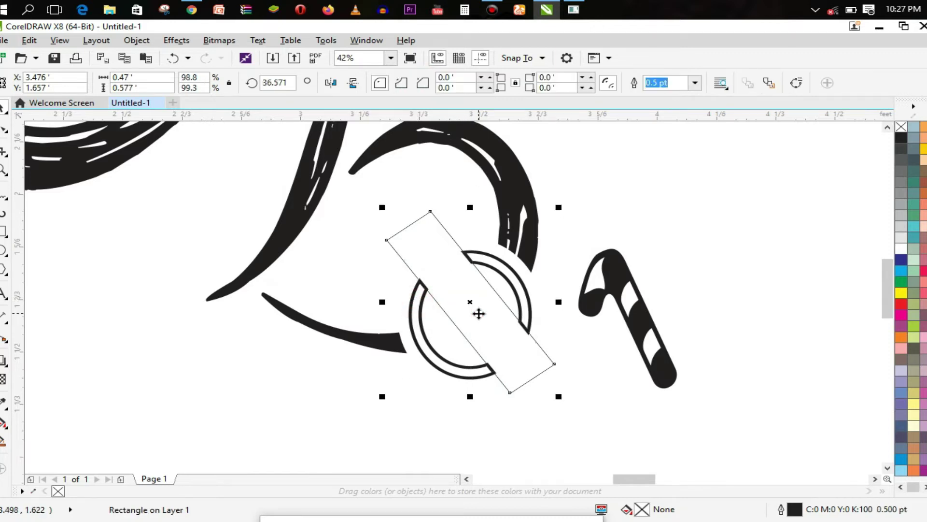
{"action": "key", "text": "Delete"}
Move the striped 1 into the gap of the ring, tilt it about 11.5° and scale it to about 0.22 by 0.34 feet.
{"action": "left_click_drag", "start_coordinate": [636, 306], "coordinate": [468, 285]}
{"action": "left_click", "coordinate": [467, 295]}
{"action": "left_click_drag", "start_coordinate": [518, 369], "coordinate": [495, 341]}
{"action": "left_click", "coordinate": [463, 295]}
{"action": "left_click_drag", "start_coordinate": [407, 295], "coordinate": [489, 311]}
{"action": "left_click_drag", "start_coordinate": [526, 379], "coordinate": [508, 348]}
{"action": "left_click_drag", "start_coordinate": [482, 292], "coordinate": [502, 317]}
{"action": "left_click_drag", "start_coordinate": [510, 262], "coordinate": [522, 249]}
{"action": "left_click_drag", "start_coordinate": [488, 305], "coordinate": [479, 307]}
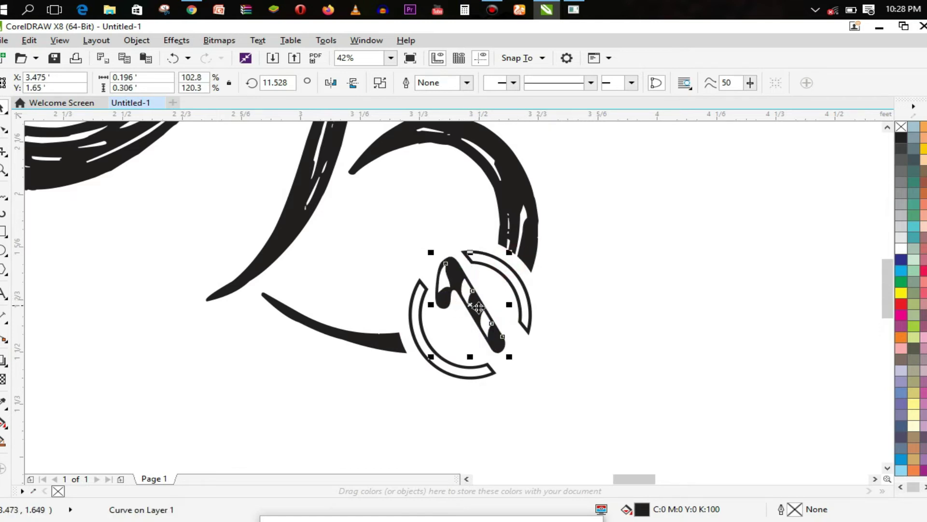
{"action": "left_click_drag", "start_coordinate": [508, 357], "coordinate": [518, 368]}
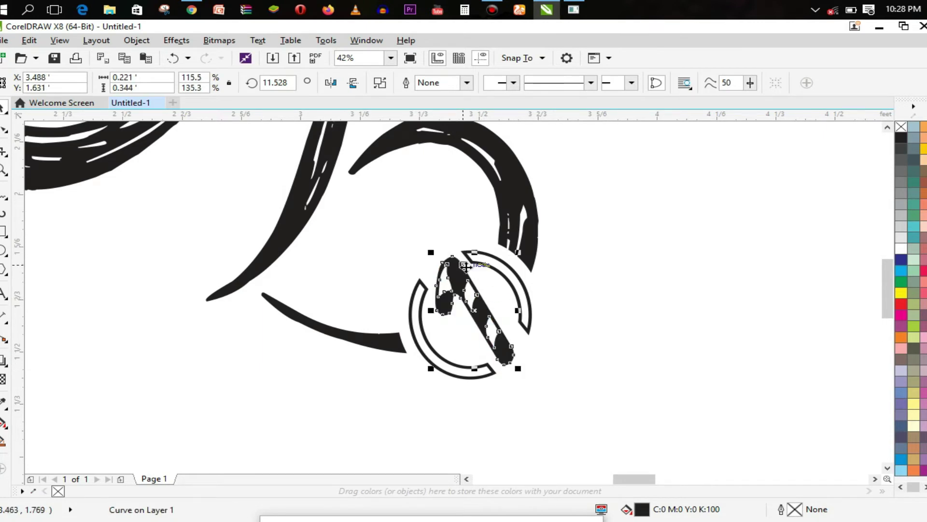
Try a yellow fill and a cyan fill on the letter B, undoing each one.
{"action": "key", "text": "z"}
{"action": "key", "text": "F3"}
{"action": "key", "text": "F3"}
{"action": "key", "text": "space"}
{"action": "left_click", "coordinate": [363, 348]}
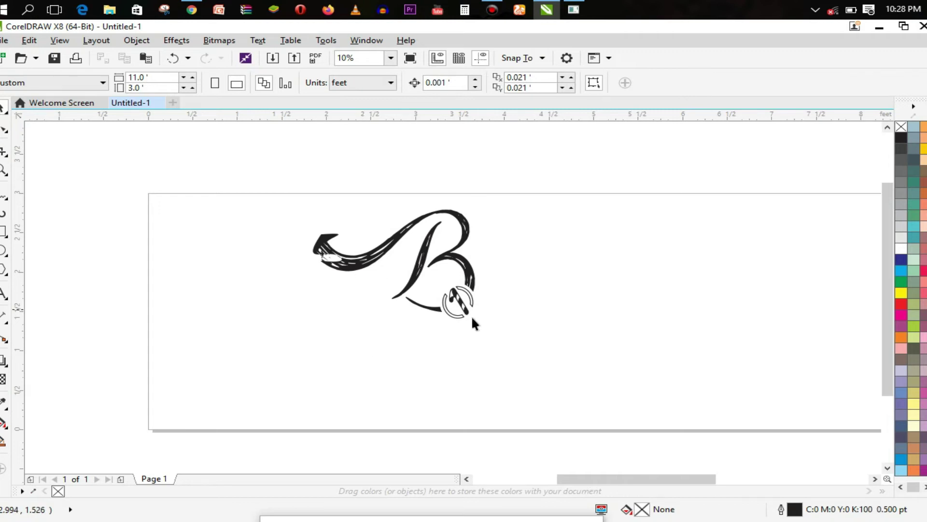
{"action": "left_click", "coordinate": [459, 260]}
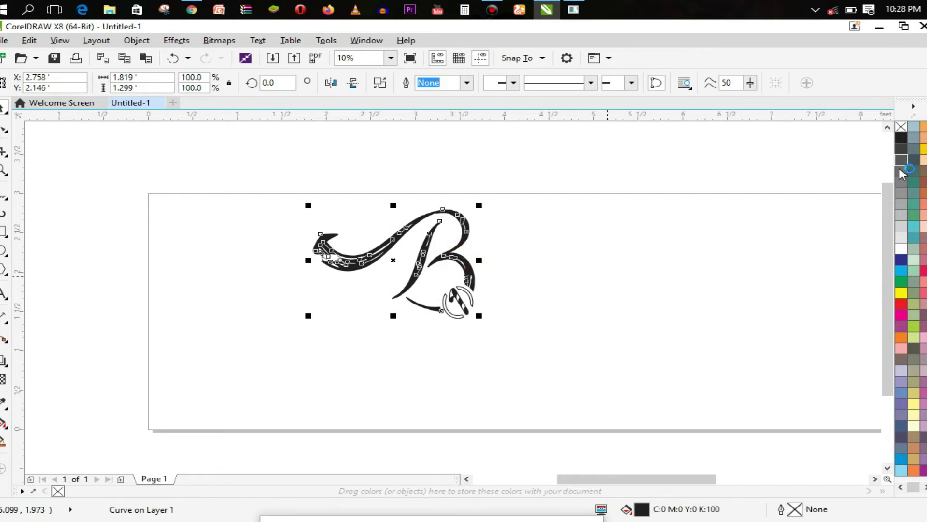
{"action": "left_click", "coordinate": [902, 293]}
{"action": "key", "text": "ctrl+z"}
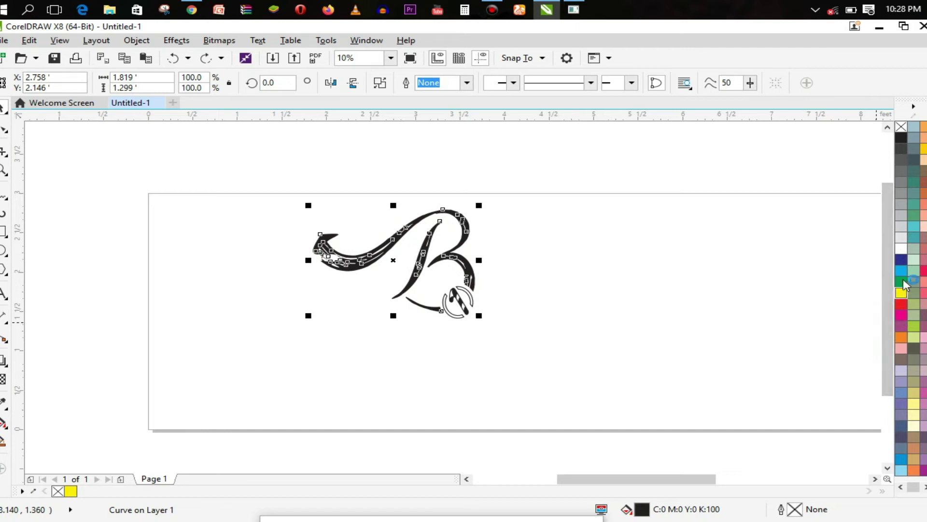
{"action": "left_click", "coordinate": [902, 271]}
{"action": "key", "text": "ctrl+z"}
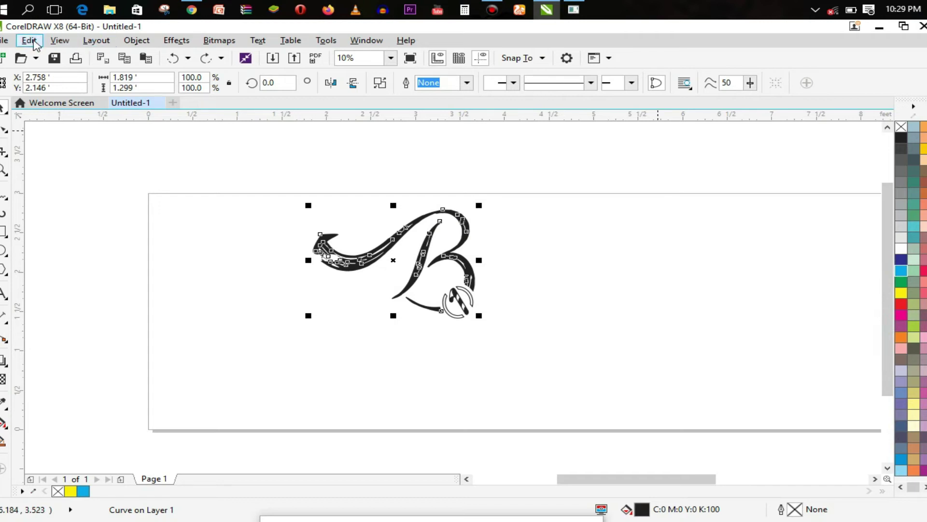
{"action": "left_click", "coordinate": [86, 42]}
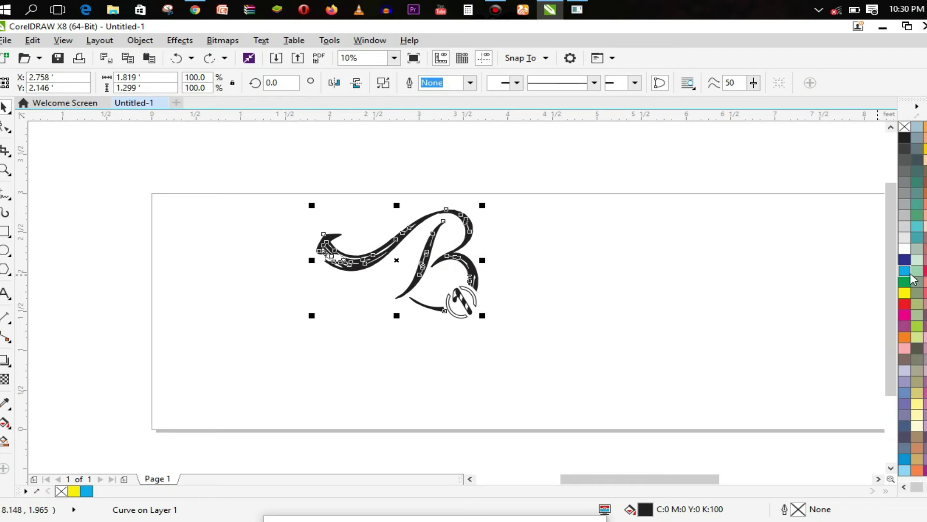
Fill the letter B with yellow and give it a green hairline outline.
{"action": "left_click", "coordinate": [912, 292]}
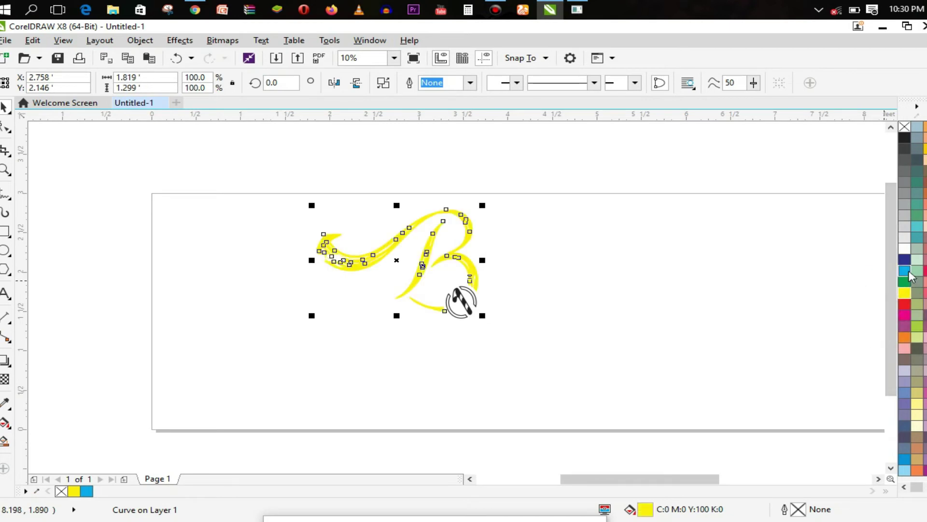
{"action": "right_click", "coordinate": [911, 282]}
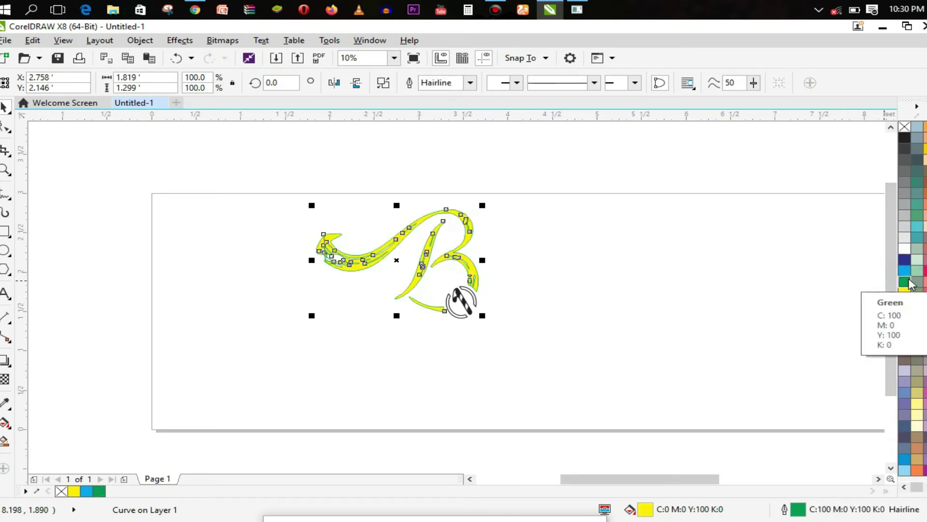
{"action": "left_click", "coordinate": [473, 291]}
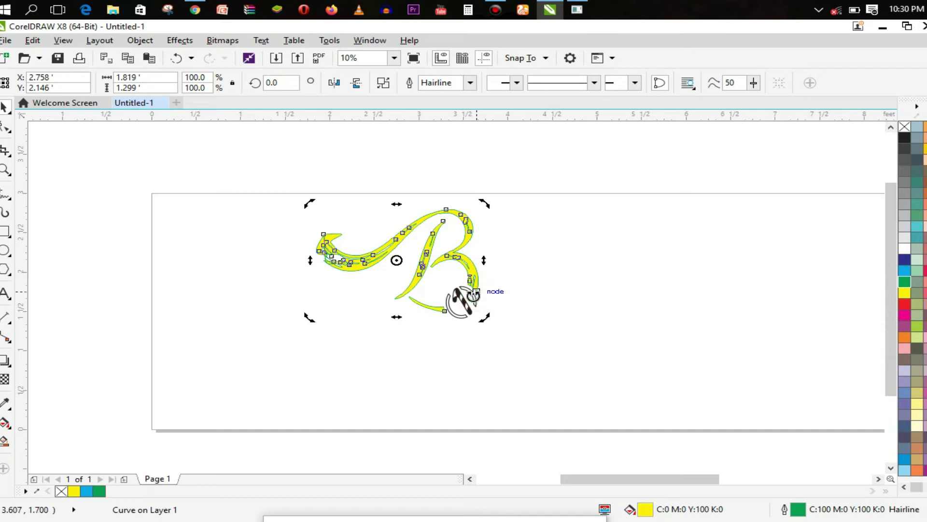
Fill the split ring with yellow and change its outline colour to green.
{"action": "left_click", "coordinate": [460, 313]}
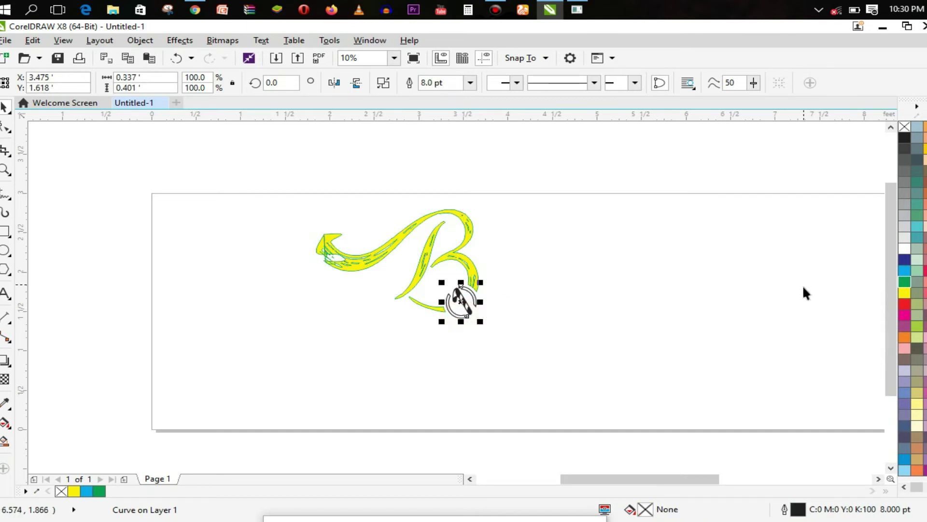
{"action": "left_click", "coordinate": [904, 292]}
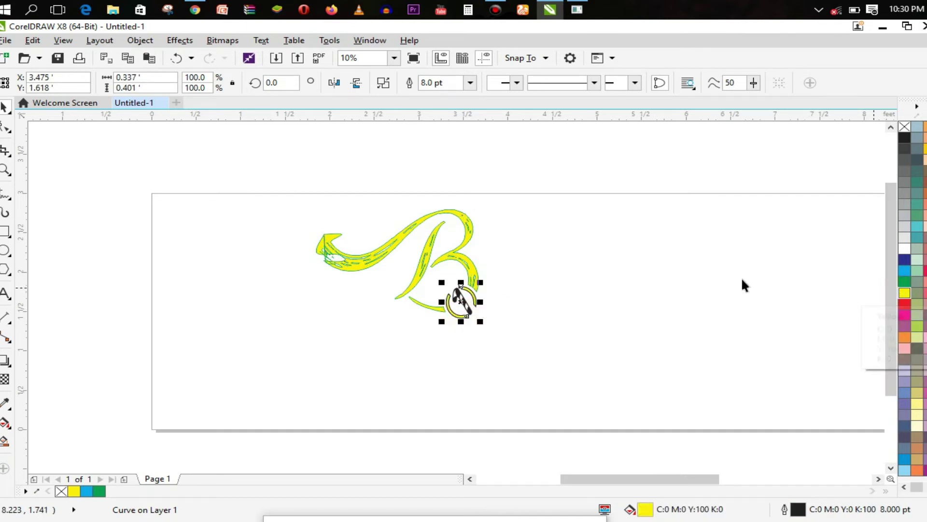
{"action": "right_click", "coordinate": [905, 282]}
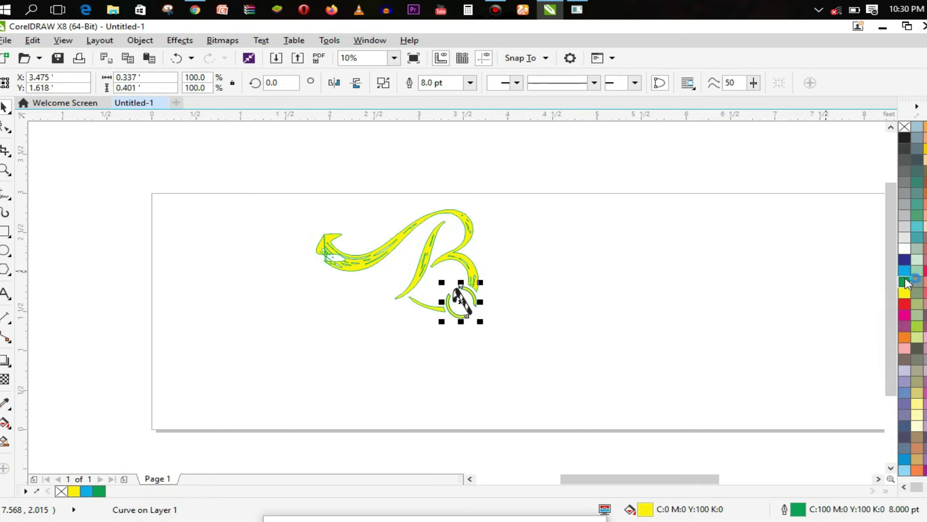
{"action": "left_click", "coordinate": [462, 302]}
{"action": "left_click", "coordinate": [773, 299]}
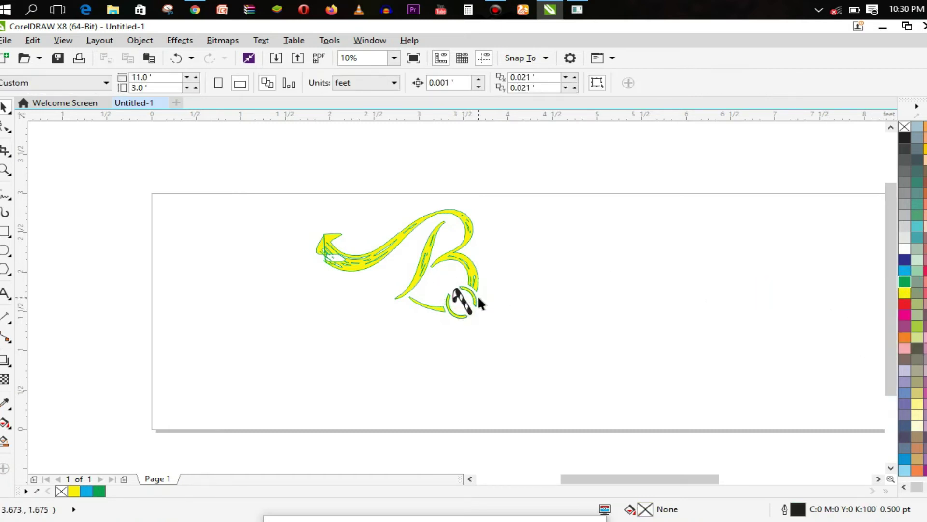
Fill the striped 1 with red and give it a green outline.
{"action": "left_click", "coordinate": [462, 301]}
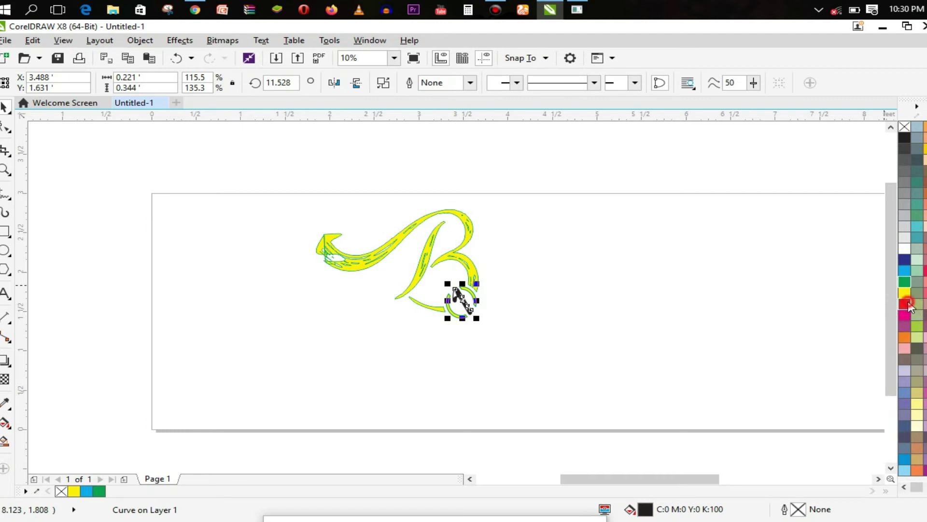
{"action": "left_click", "coordinate": [905, 304]}
{"action": "right_click", "coordinate": [909, 296]}
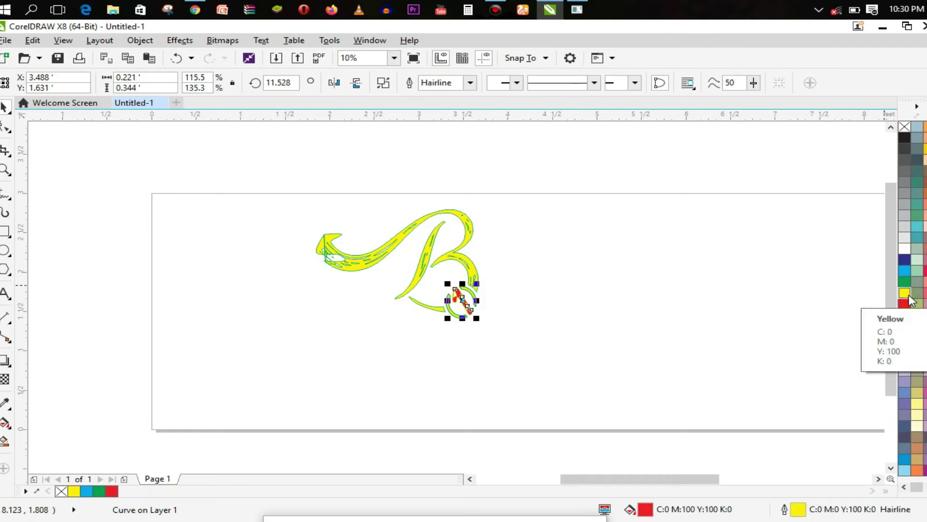
{"action": "right_click", "coordinate": [905, 282]}
{"action": "left_click", "coordinate": [766, 286]}
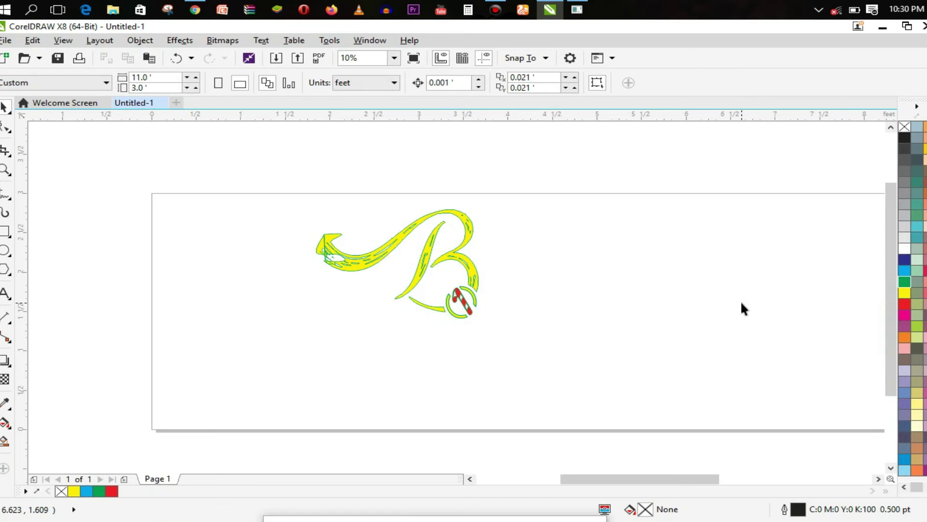
Change the outline colour of the letter B to black.
{"action": "left_click", "coordinate": [407, 232]}
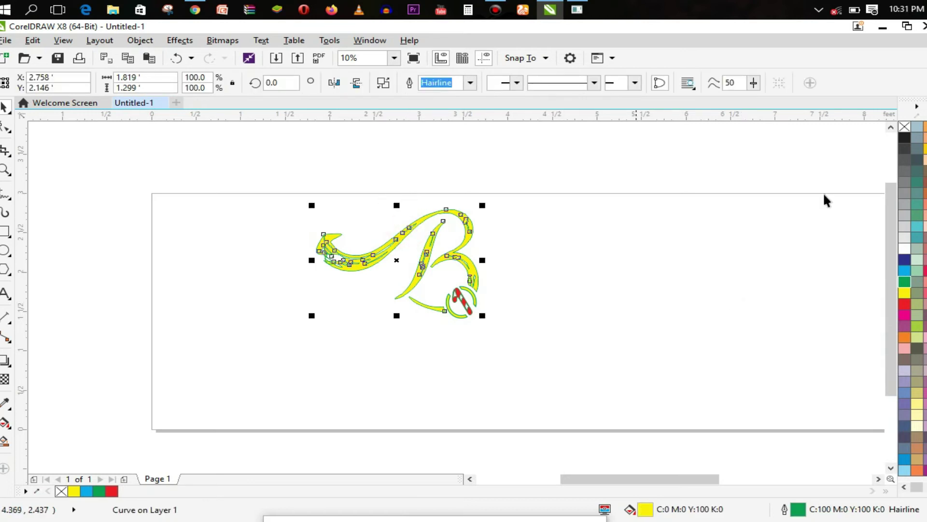
{"action": "right_click", "coordinate": [906, 141]}
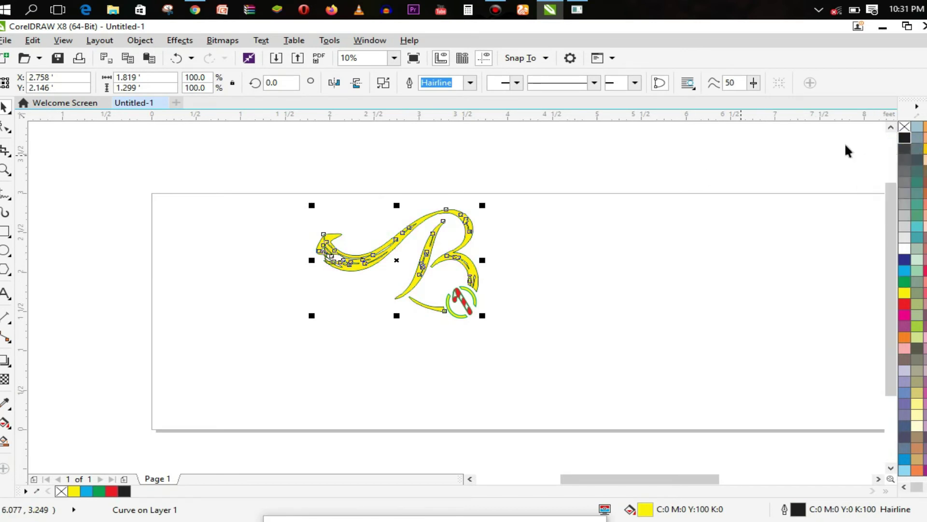
{"action": "left_click", "coordinate": [718, 252]}
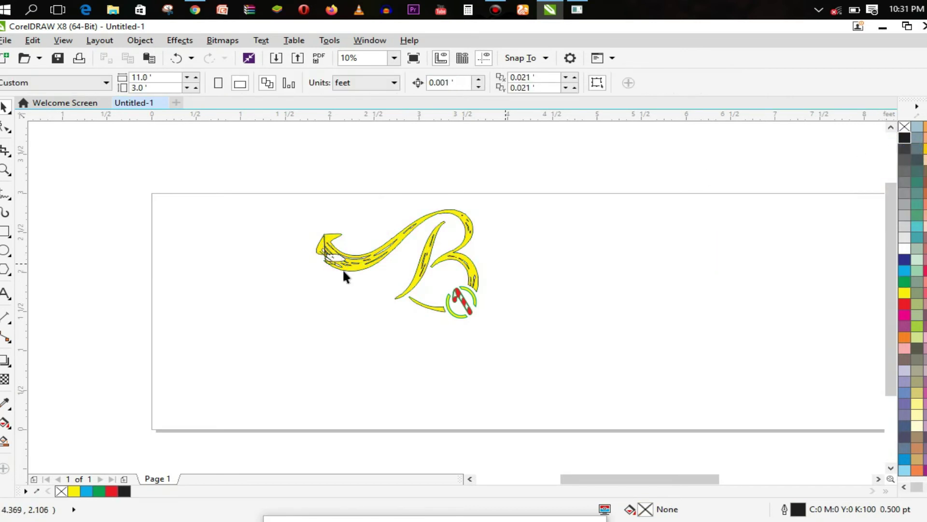
Add a page-sized rectangle behind the logo and fill it with dark blue C100 M67 Y39 K24.
{"action": "double_click", "coordinate": [4, 231]}
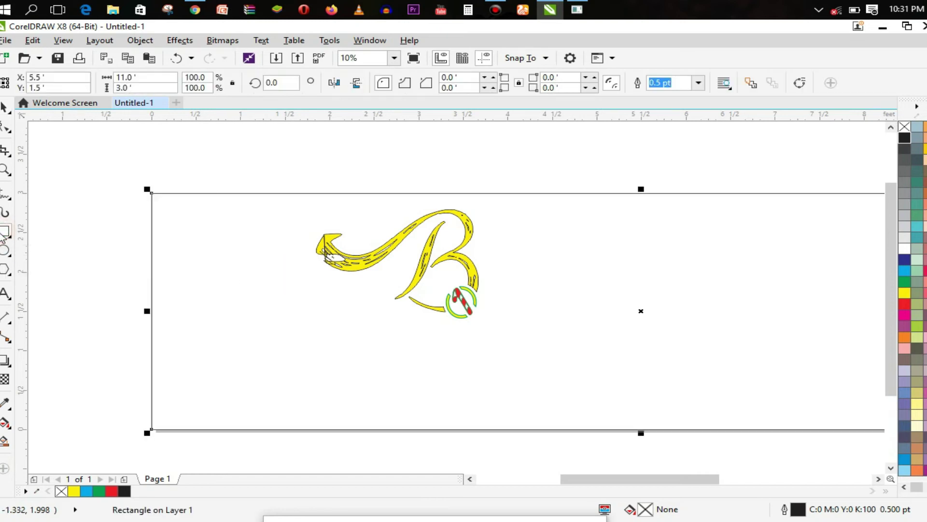
{"action": "left_click", "coordinate": [904, 272]}
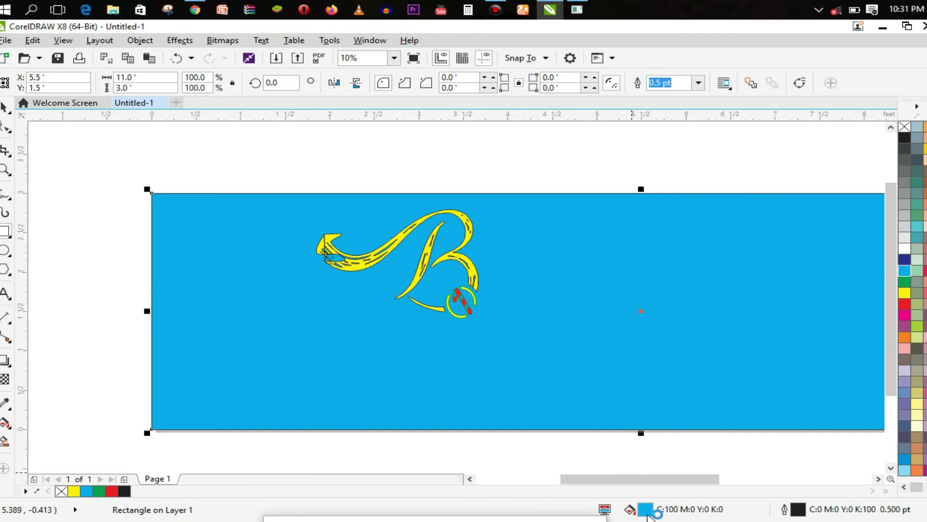
{"action": "double_click", "coordinate": [646, 511]}
{"action": "left_click_drag", "start_coordinate": [517, 144], "coordinate": [569, 181]}
{"action": "left_click", "coordinate": [401, 325]}
{"action": "left_click", "coordinate": [416, 326]}
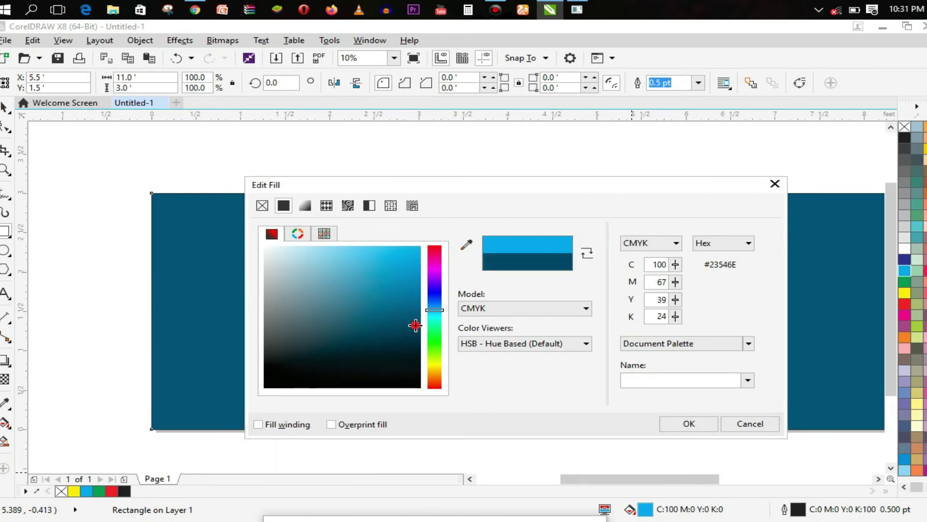
{"action": "left_click", "coordinate": [686, 423]}
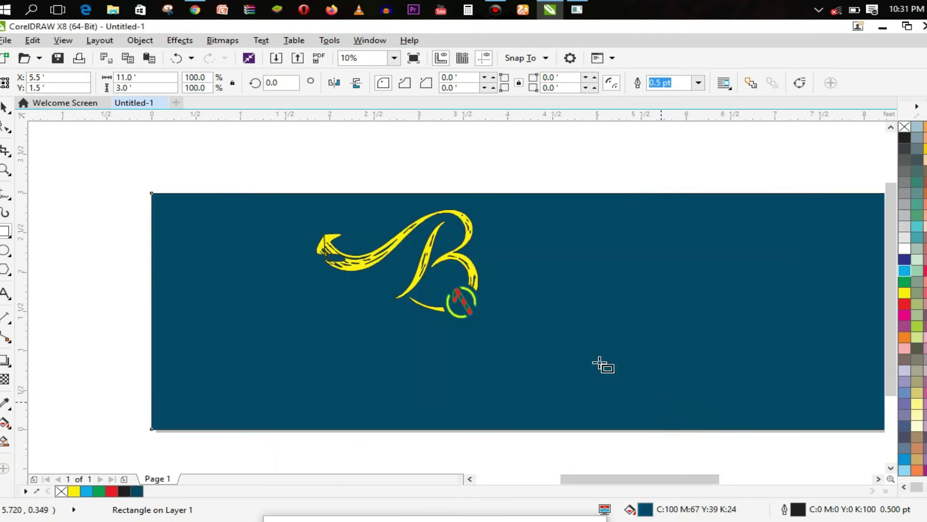
Replace the background rectangle's solid fill with a linear fountain fill running from dark blue to white.
{"action": "left_click", "coordinate": [5, 423]}
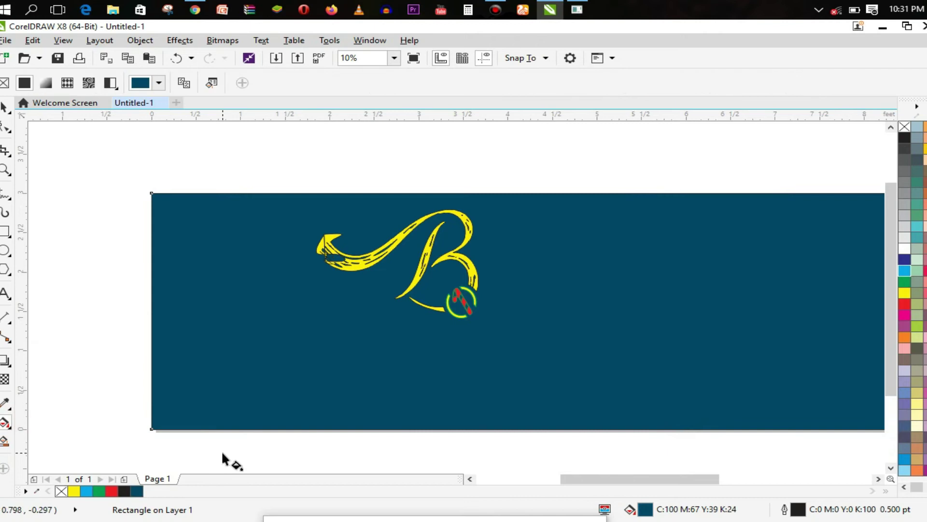
{"action": "left_click", "coordinate": [46, 83]}
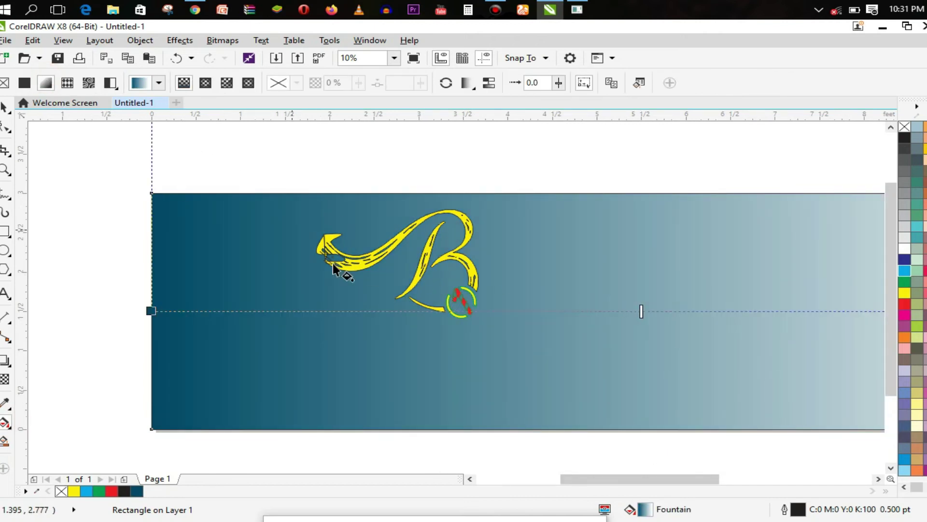
{"action": "key", "text": "z"}
{"action": "key", "text": "F3"}
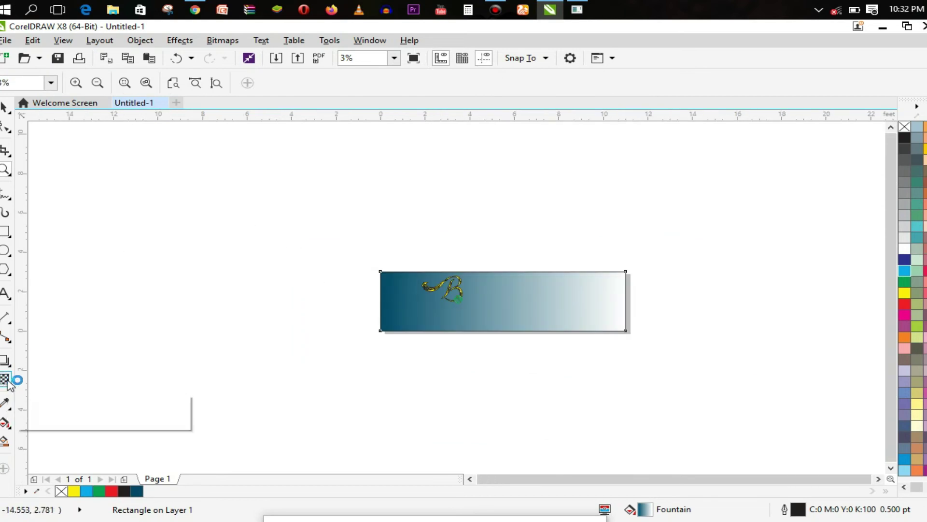
Set the background fountain fill's end colour to green C64 M0 Y58 K0 and change the fill type to elliptical.
{"action": "left_click", "coordinate": [5, 423]}
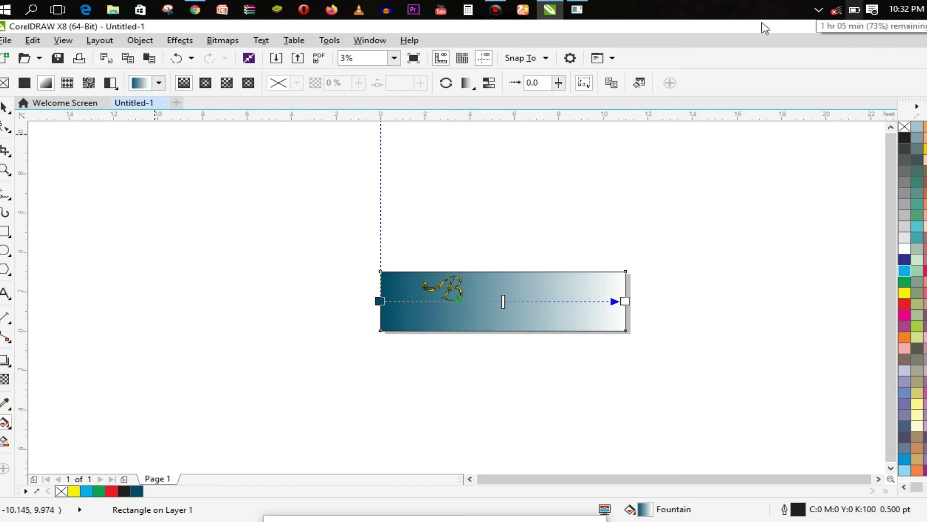
{"action": "left_click", "coordinate": [625, 301]}
{"action": "left_click", "coordinate": [580, 323]}
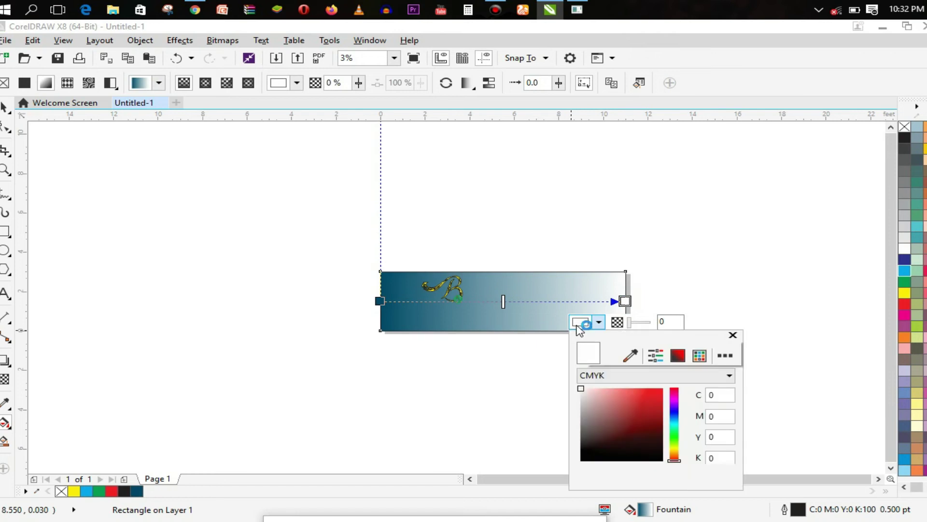
{"action": "left_click", "coordinate": [677, 428]}
{"action": "left_click", "coordinate": [662, 426]}
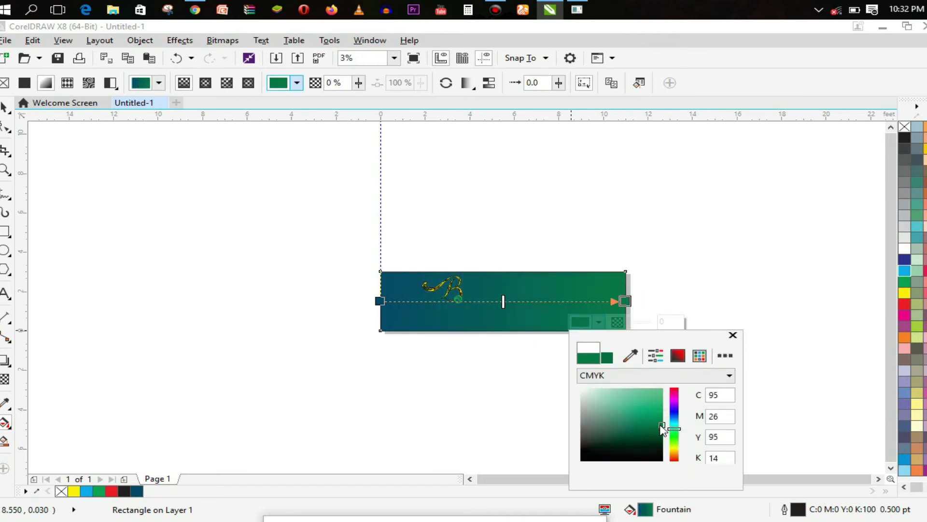
{"action": "left_click", "coordinate": [642, 393]}
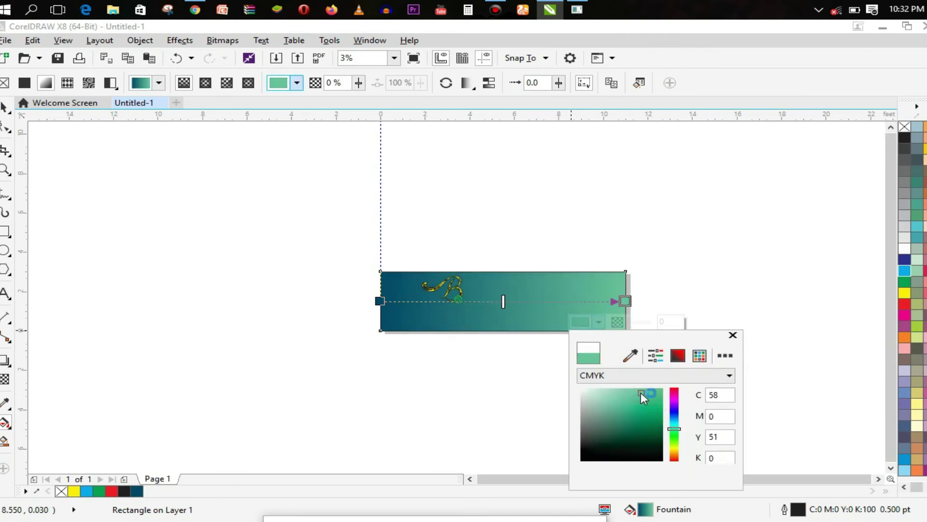
{"action": "left_click", "coordinate": [643, 397]}
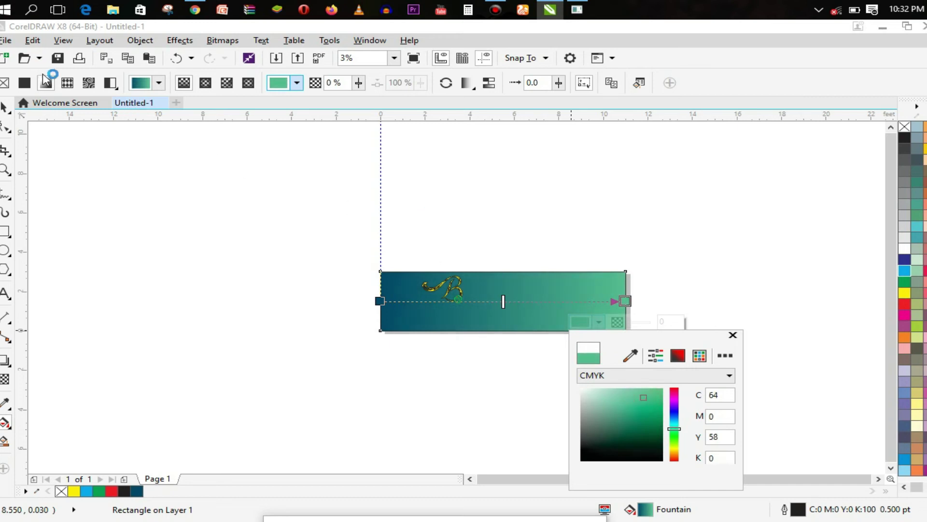
{"action": "left_click", "coordinate": [205, 83]}
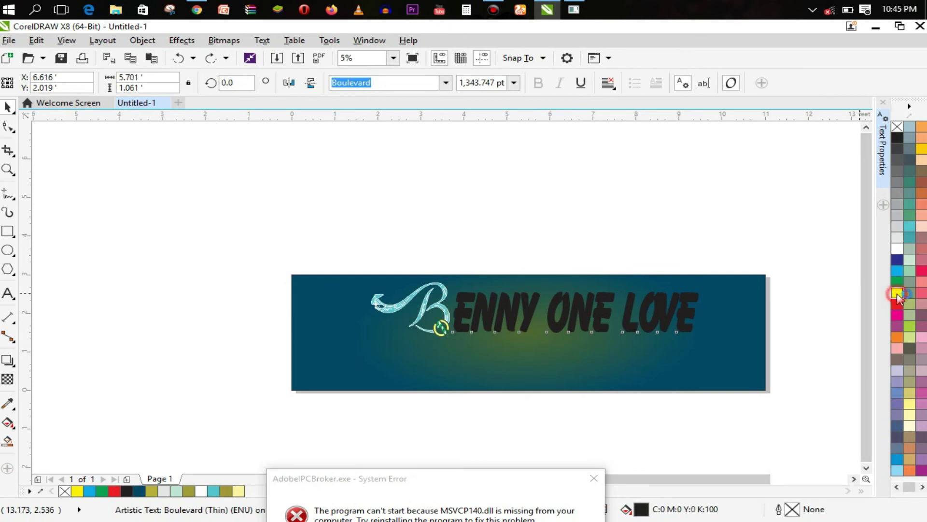
Fill the title text beside the letter B with light green C37 M0 Y78 K0.
{"action": "left_click", "coordinate": [897, 292]}
{"action": "left_click_drag", "start_coordinate": [508, 476], "coordinate": [536, 520]}
{"action": "double_click", "coordinate": [642, 510]}
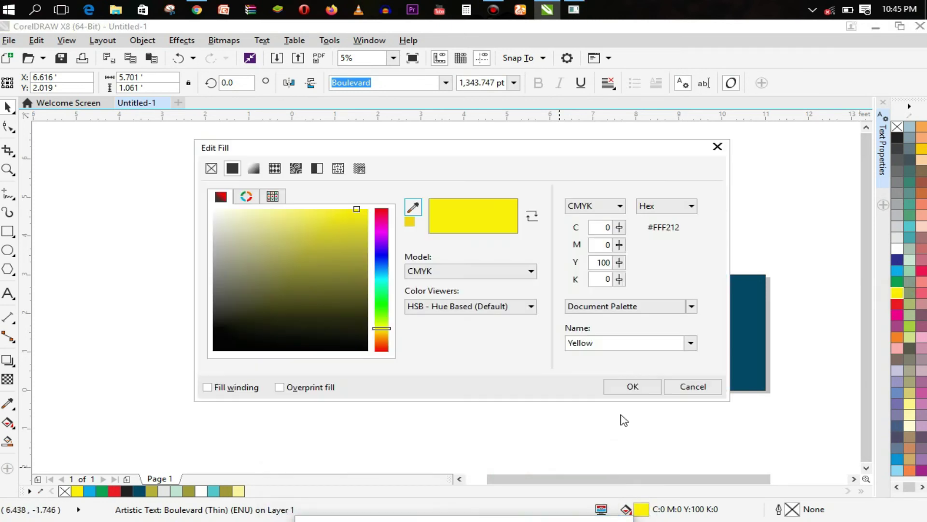
{"action": "left_click", "coordinate": [265, 214]}
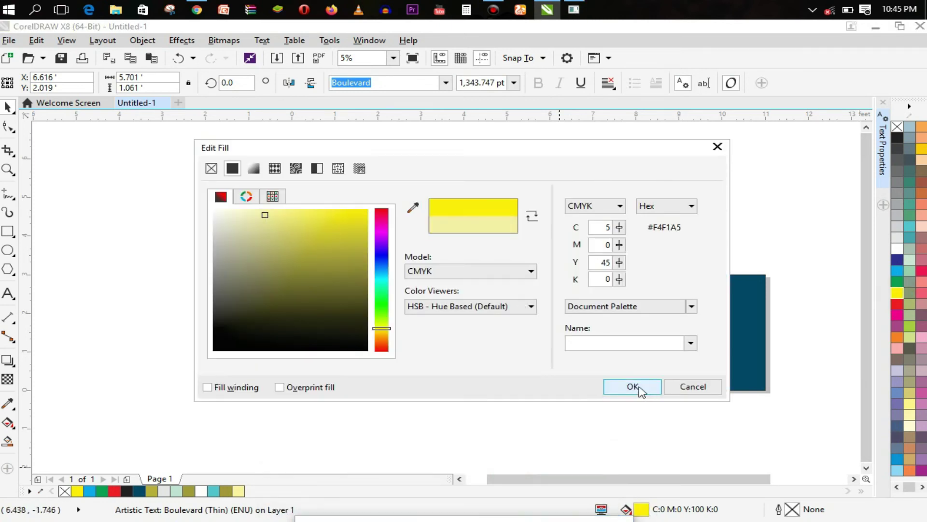
{"action": "left_click", "coordinate": [381, 317]}
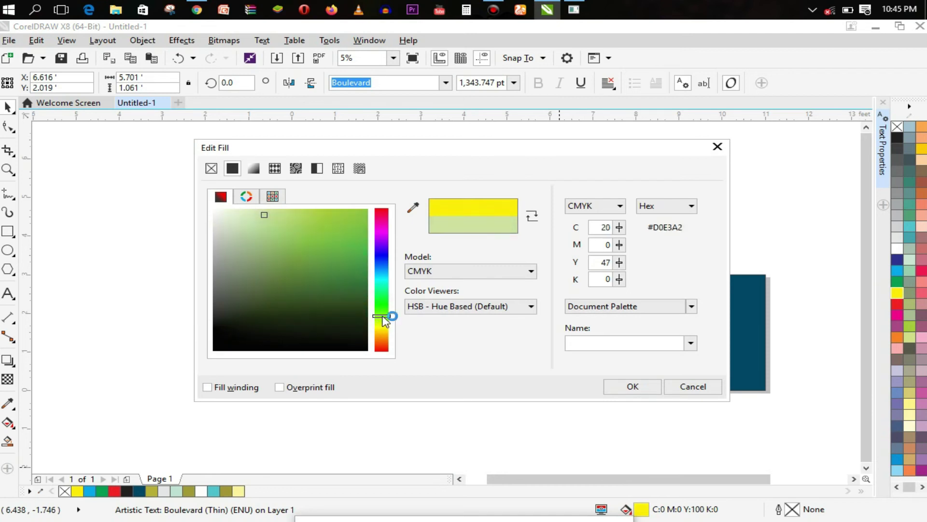
{"action": "left_click", "coordinate": [303, 214]}
{"action": "left_click", "coordinate": [381, 312]}
{"action": "left_click", "coordinate": [275, 213]}
{"action": "left_click", "coordinate": [295, 214]}
{"action": "left_click", "coordinate": [632, 386]}
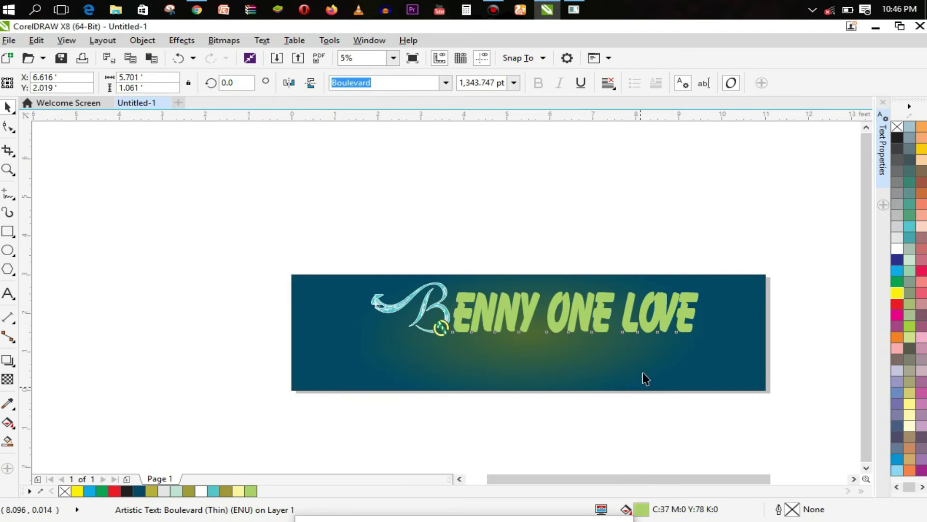
Give all characters of the title text a yellow outline 16 pt wide.
{"action": "right_click", "coordinate": [901, 290]}
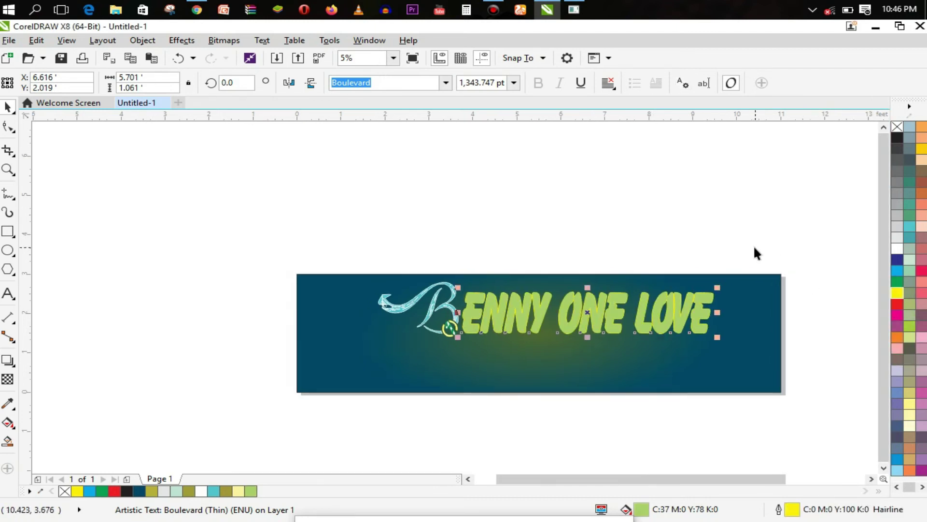
{"action": "key", "text": "F8"}
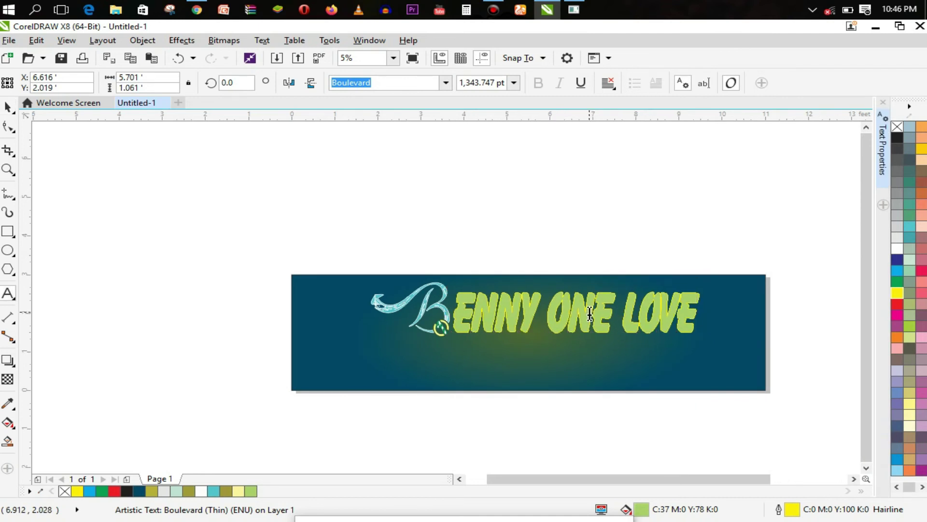
{"action": "key", "text": "ctrl+a"}
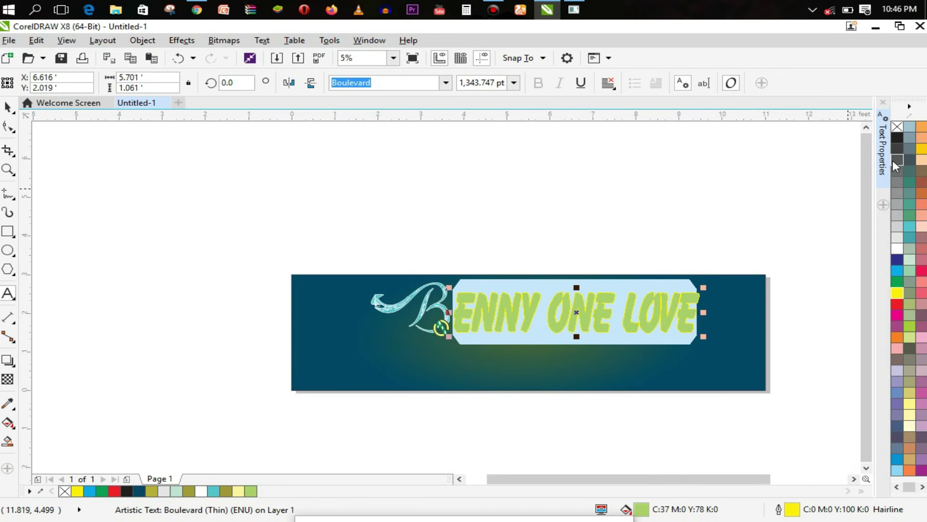
{"action": "left_click", "coordinate": [883, 147]}
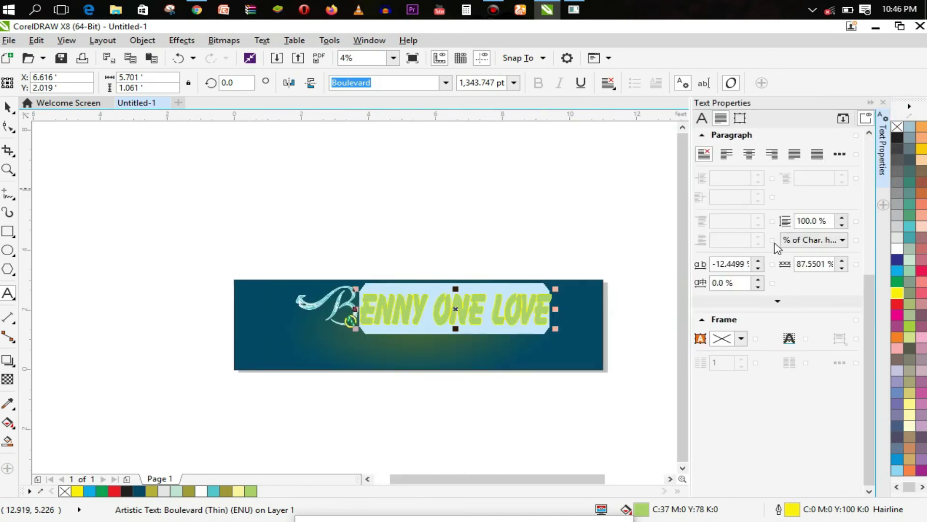
{"action": "scroll", "coordinate": [881, 303], "scroll_direction": "up", "scroll_amount": 2}
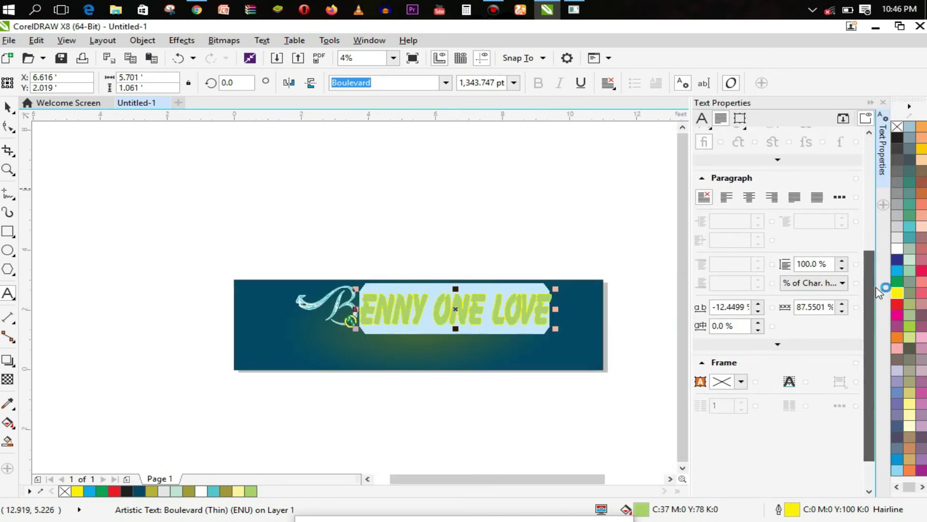
{"action": "scroll", "coordinate": [871, 294], "scroll_direction": "up", "scroll_amount": 5}
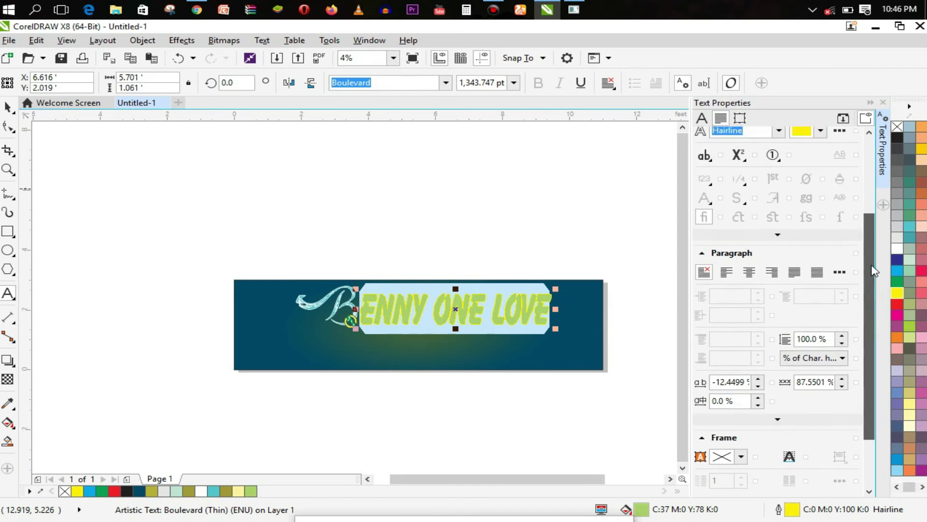
{"action": "left_click", "coordinate": [779, 243]}
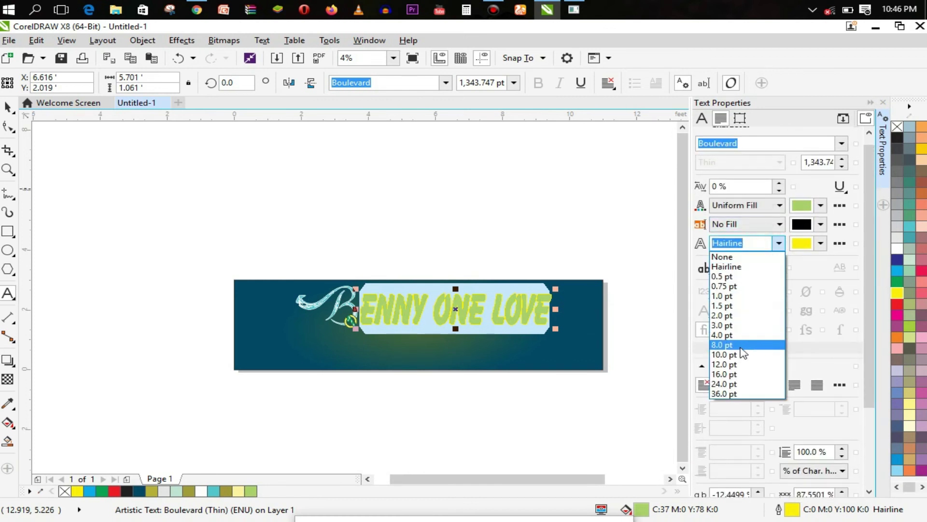
{"action": "left_click", "coordinate": [724, 344]}
{"action": "left_click", "coordinate": [779, 243]}
{"action": "left_click", "coordinate": [768, 374]}
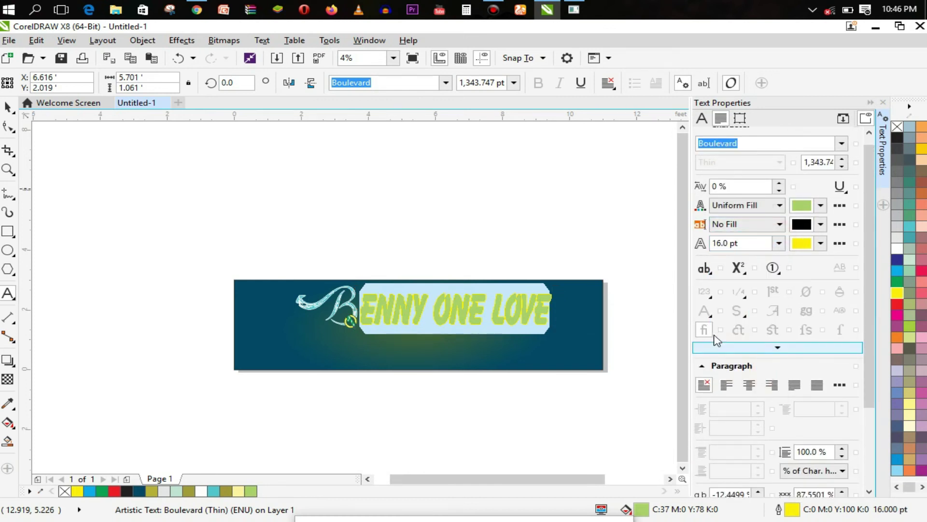
{"action": "left_click", "coordinate": [484, 309]}
{"action": "left_click", "coordinate": [8, 107]}
{"action": "left_click", "coordinate": [115, 164]}
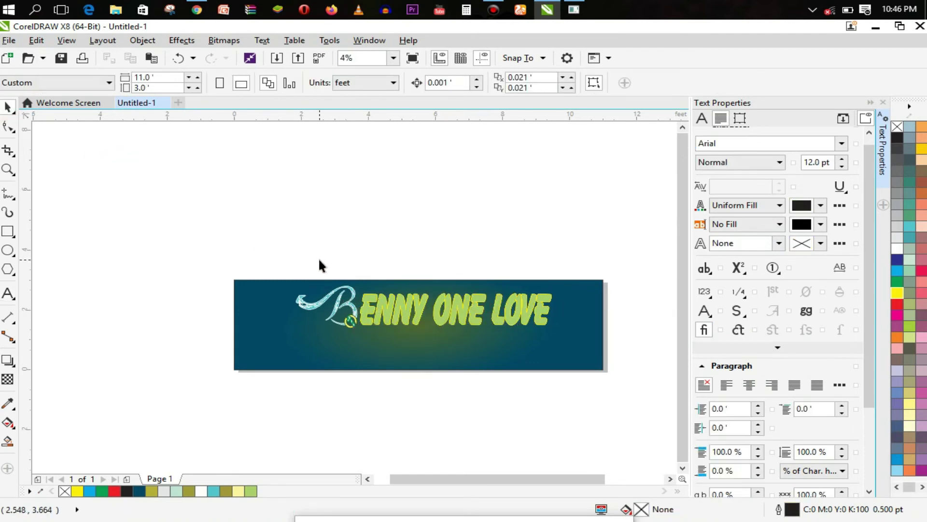
Give the decorative letter B a yellow outline and a red fill.
{"action": "key", "text": "z"}
{"action": "left_click_drag", "start_coordinate": [275, 263], "coordinate": [450, 356]}
{"action": "left_click", "coordinate": [8, 107]}
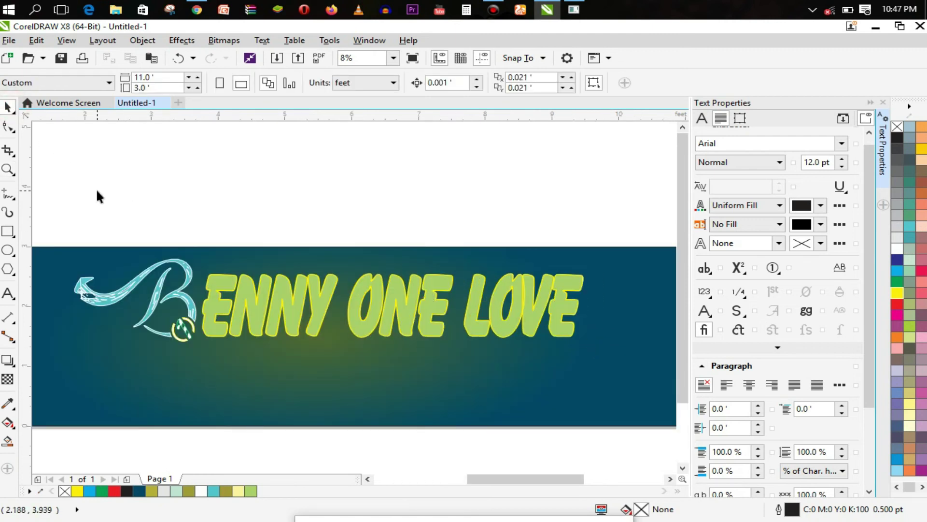
{"action": "left_click", "coordinate": [170, 292]}
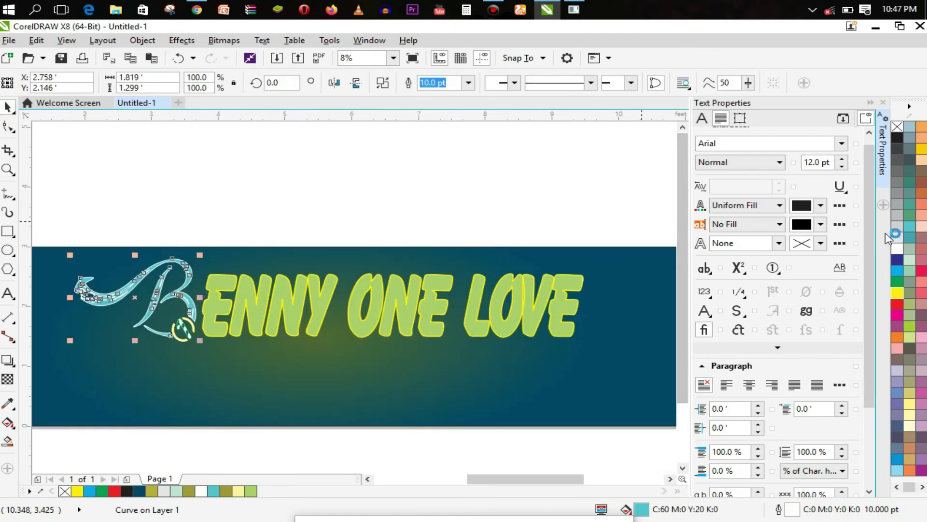
{"action": "right_click", "coordinate": [905, 293]}
{"action": "left_click", "coordinate": [363, 338]}
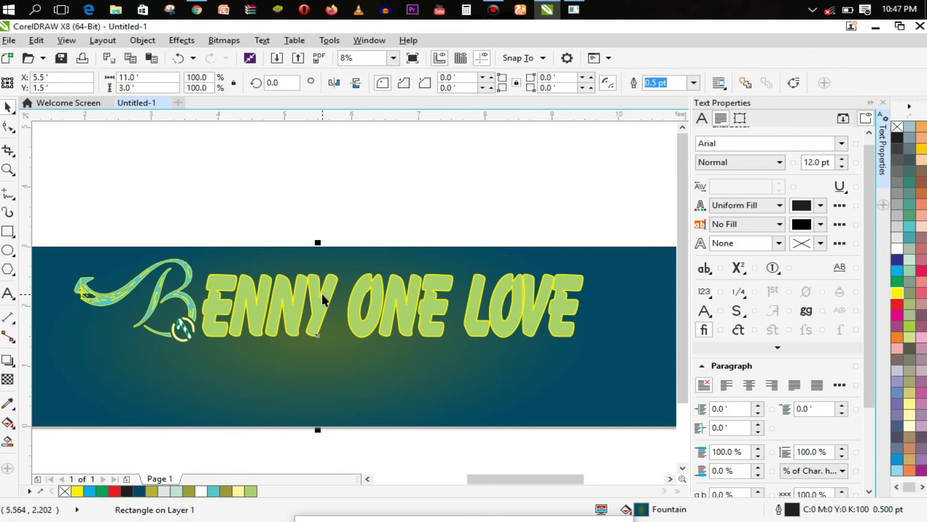
{"action": "left_click", "coordinate": [185, 299]}
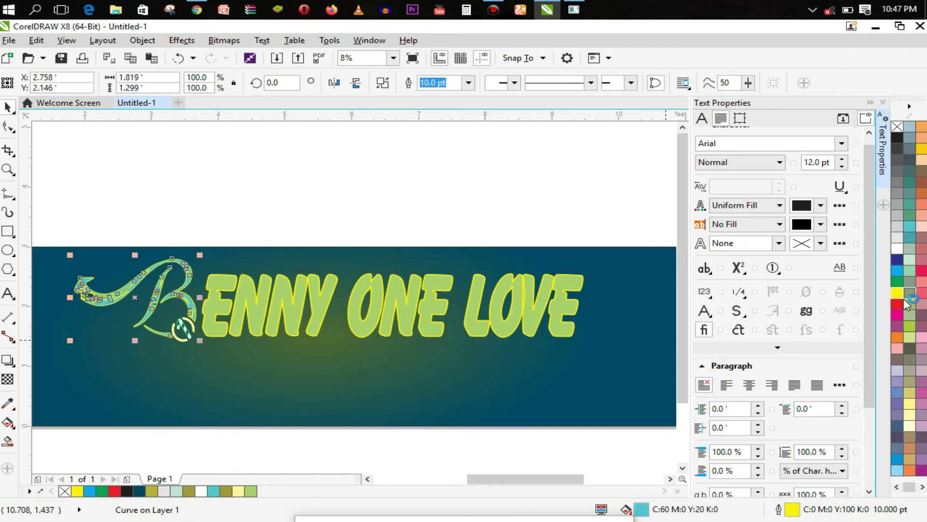
{"action": "left_click", "coordinate": [904, 302]}
{"action": "left_click", "coordinate": [370, 351]}
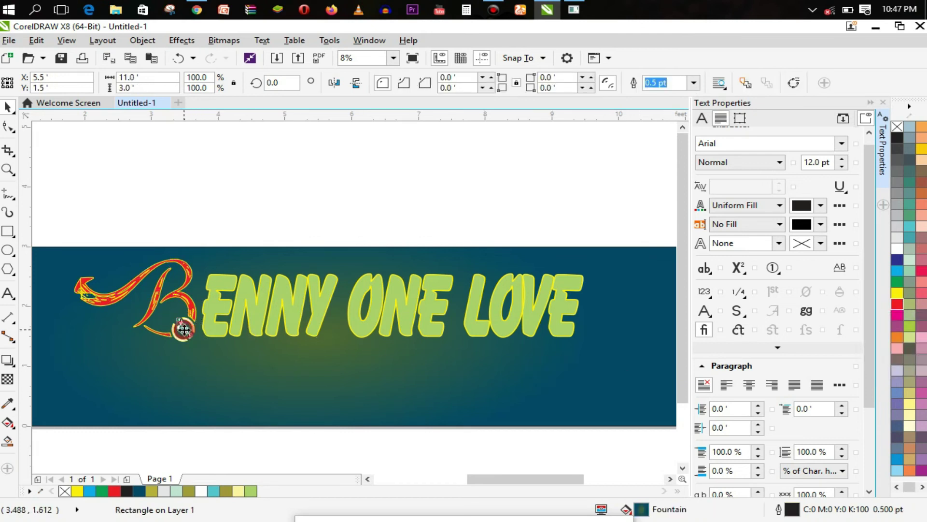
Fill the striped 1 inside the ring with red.
{"action": "left_click", "coordinate": [187, 328]}
{"action": "left_click", "coordinate": [899, 304]}
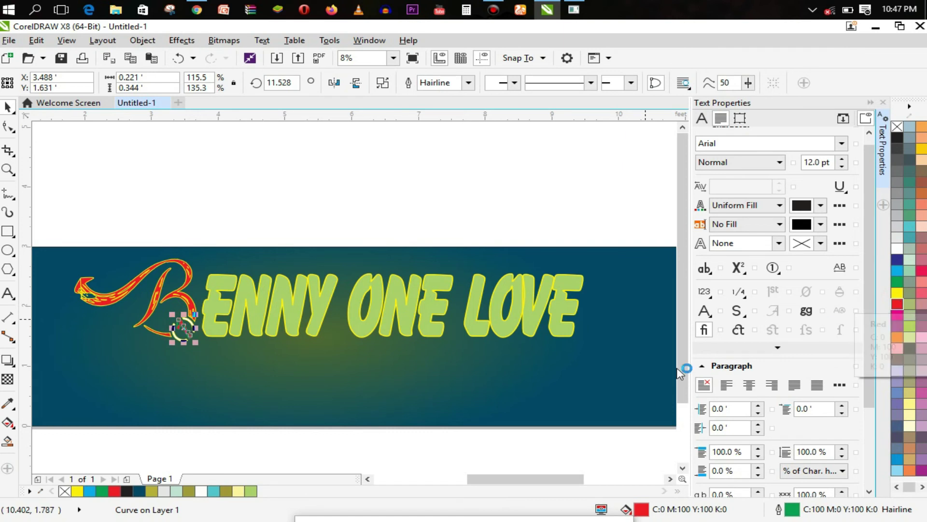
{"action": "left_click", "coordinate": [532, 393]}
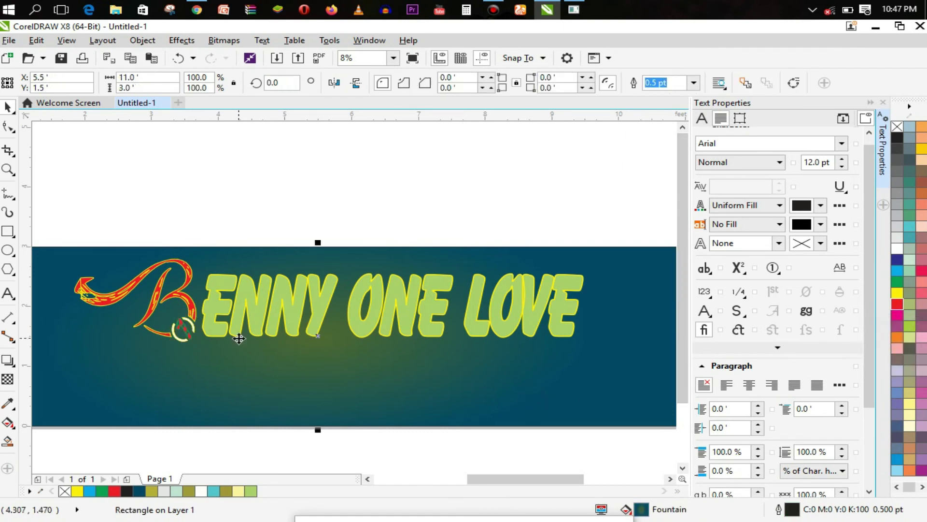
Make the outline of the split ring around the 1 thicker.
{"action": "left_click", "coordinate": [192, 328]}
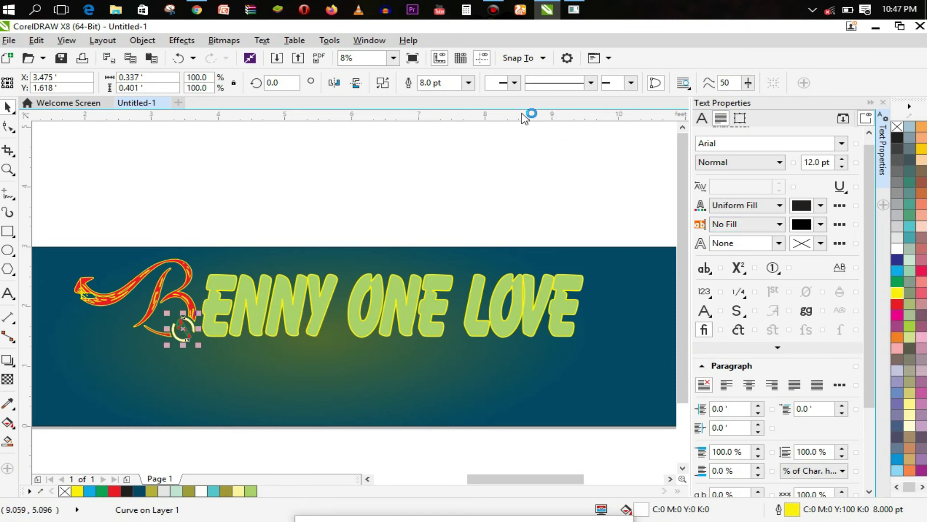
{"action": "left_click", "coordinate": [469, 82]}
{"action": "left_click", "coordinate": [448, 200]}
{"action": "left_click", "coordinate": [373, 376]}
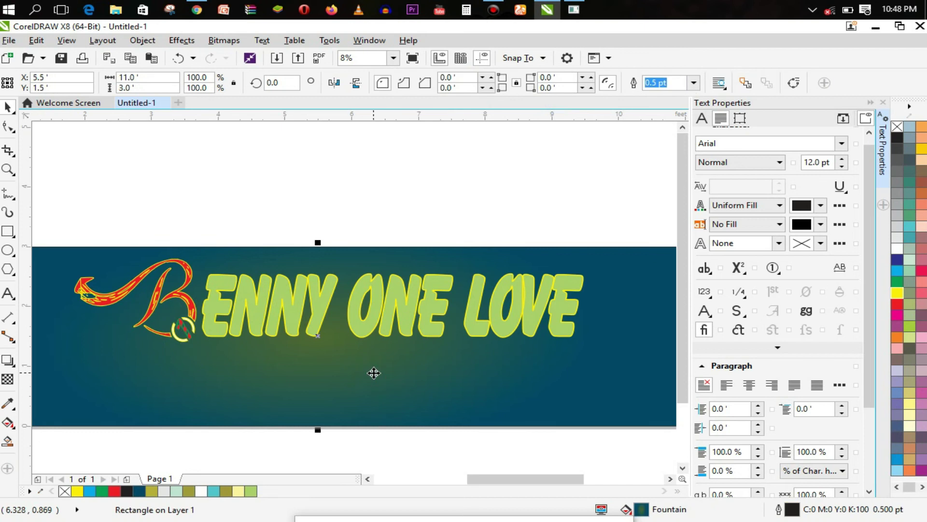
Change the outline colour of the striped 1 to yellow.
{"action": "left_click", "coordinate": [185, 329]}
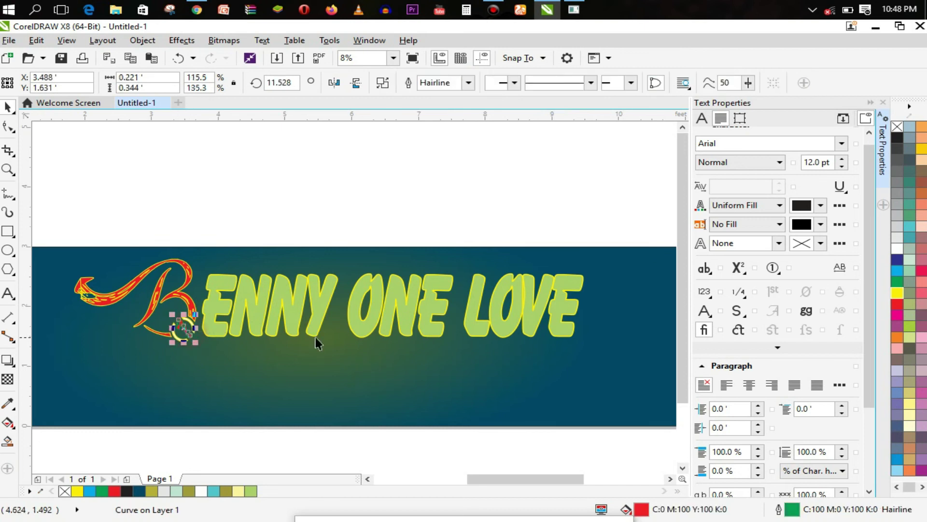
{"action": "right_click", "coordinate": [898, 293]}
{"action": "left_click", "coordinate": [582, 369]}
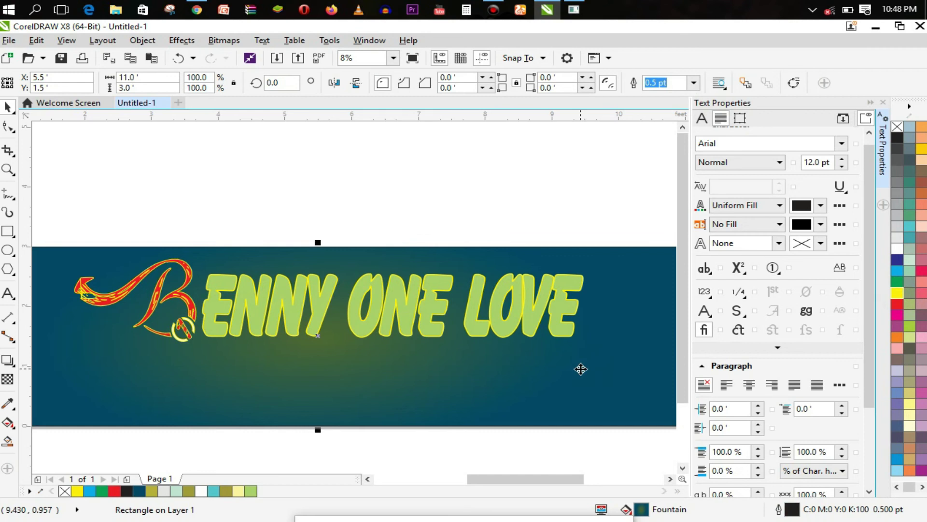
Try a red outline on the title text, and return the outline to yellow.
{"action": "left_click", "coordinate": [373, 318]}
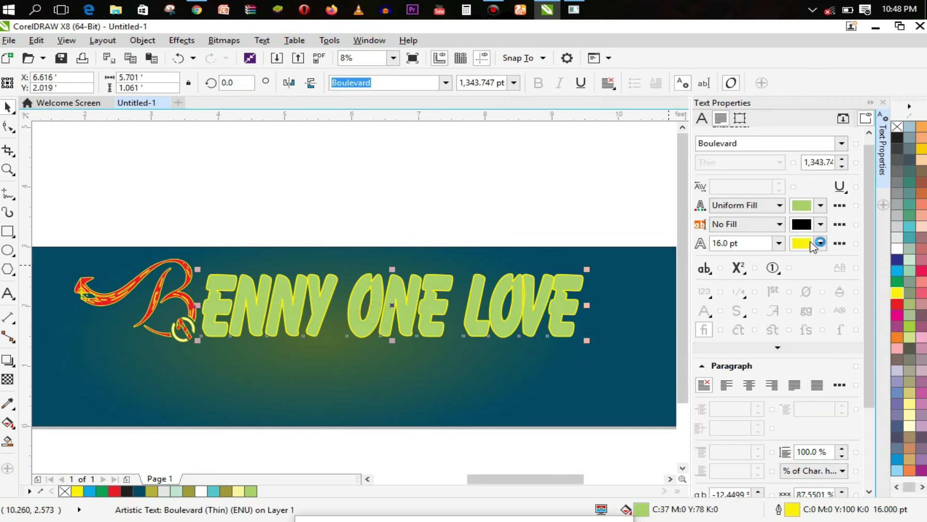
{"action": "right_click", "coordinate": [897, 305]}
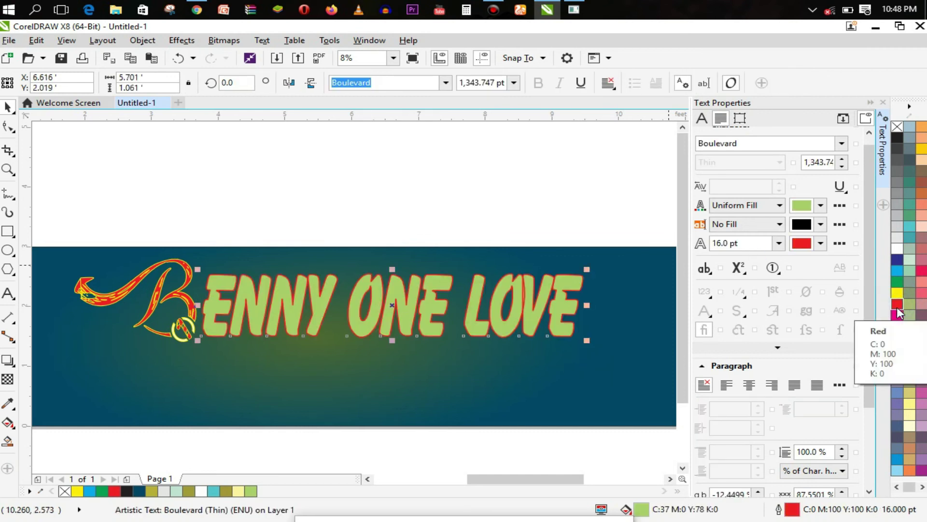
{"action": "right_click", "coordinate": [897, 293]}
{"action": "left_click", "coordinate": [364, 377]}
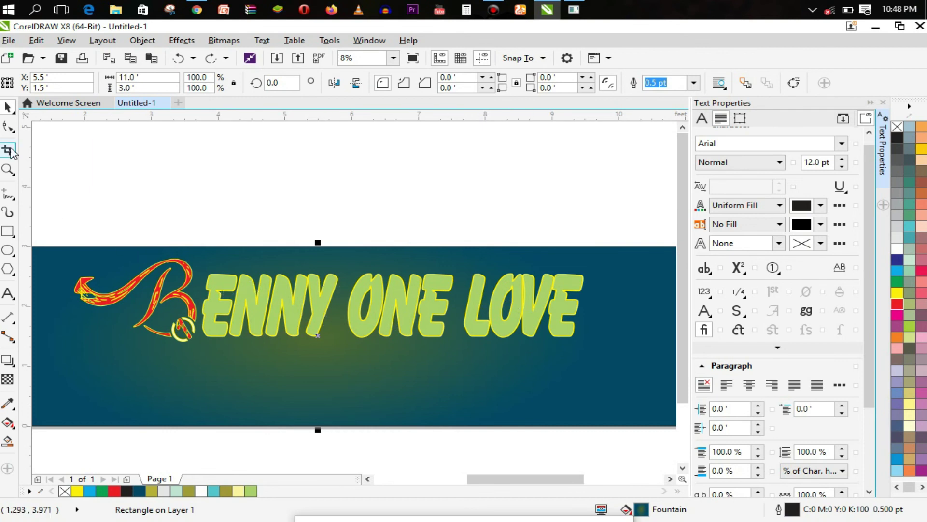
Examine the complete banner and the details of the letter B, ring and striped 1 at different magnifications.
{"action": "left_click", "coordinate": [8, 232]}
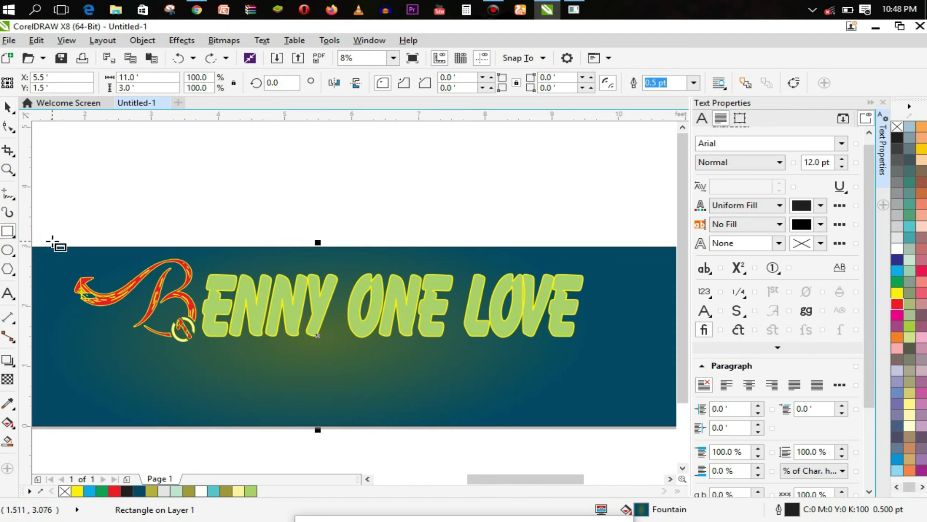
{"action": "key", "text": "z"}
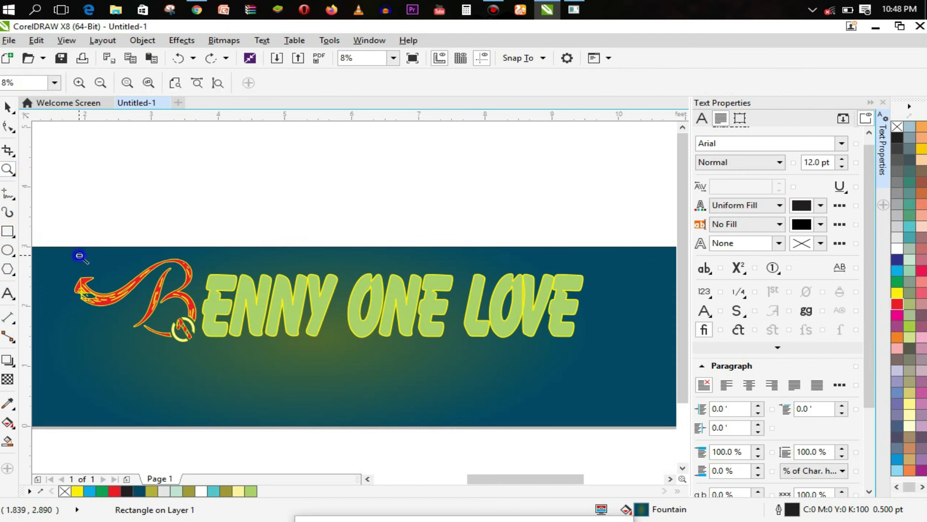
{"action": "right_click", "coordinate": [79, 257]}
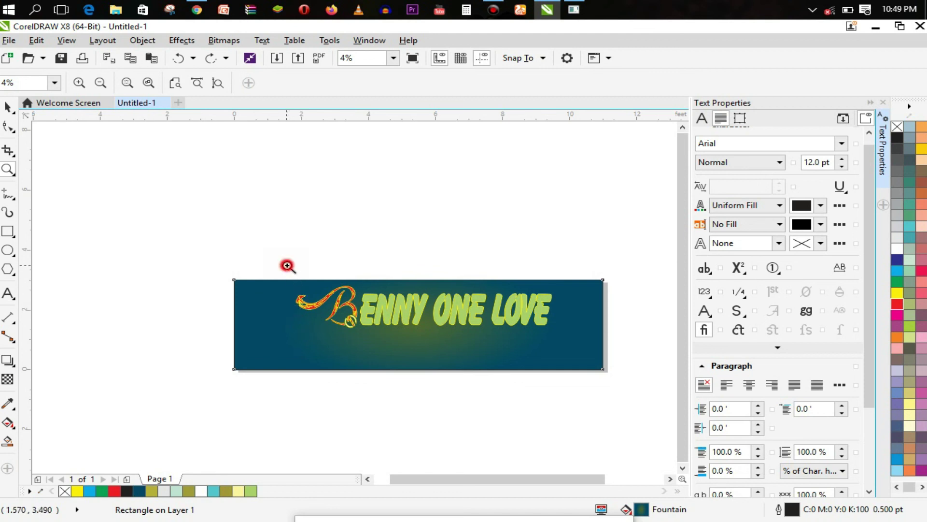
{"action": "left_click_drag", "start_coordinate": [288, 265], "coordinate": [570, 339]}
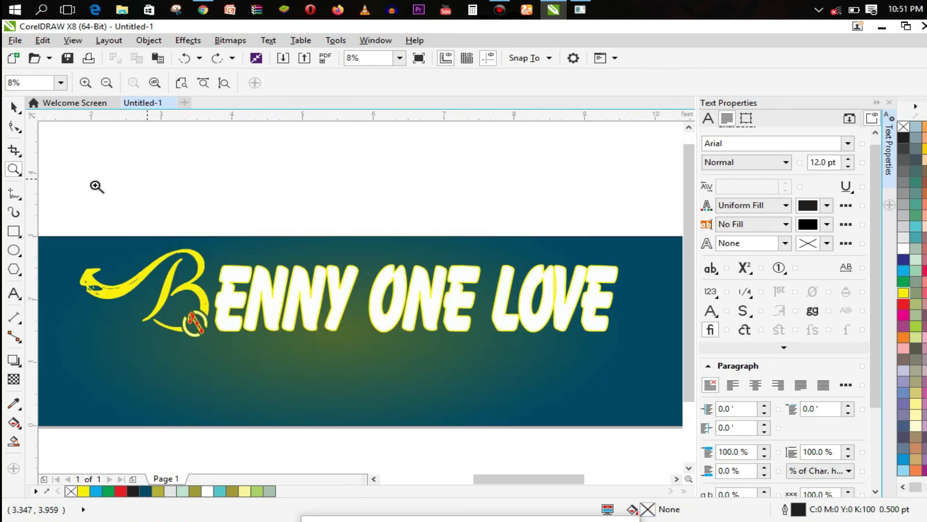
{"action": "left_click_drag", "start_coordinate": [62, 192], "coordinate": [584, 389]}
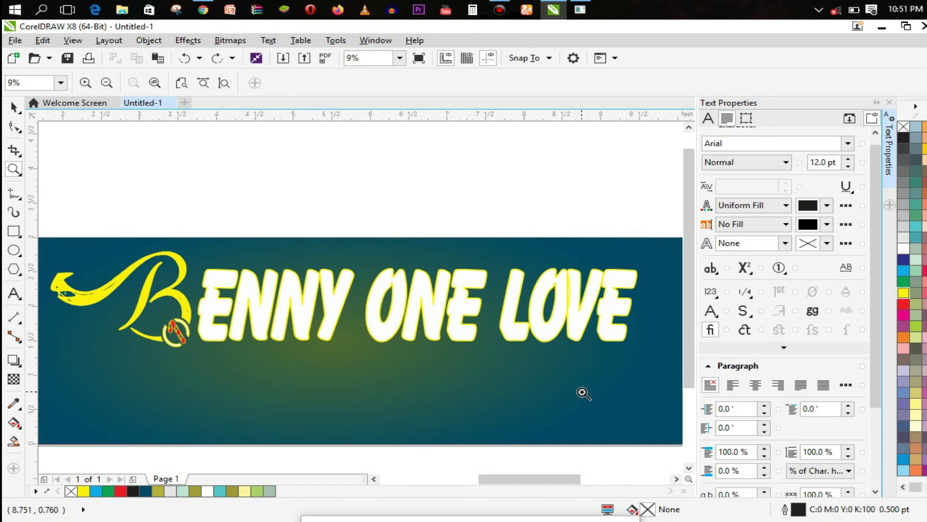
{"action": "left_click_drag", "start_coordinate": [48, 209], "coordinate": [231, 384]}
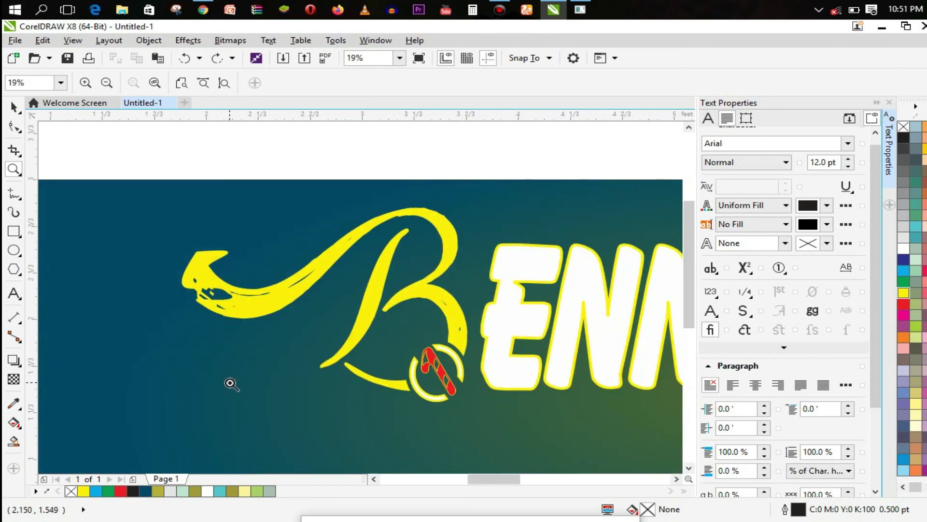
{"action": "right_click", "coordinate": [326, 277]}
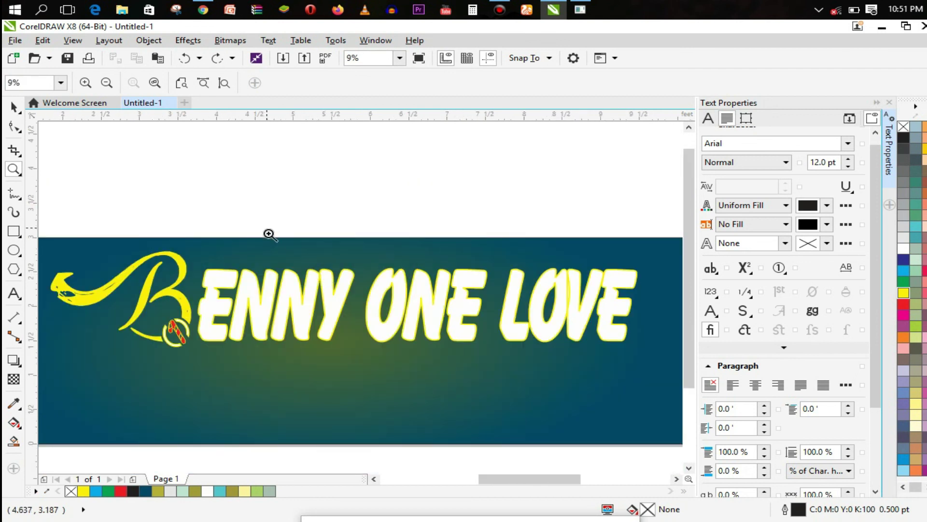